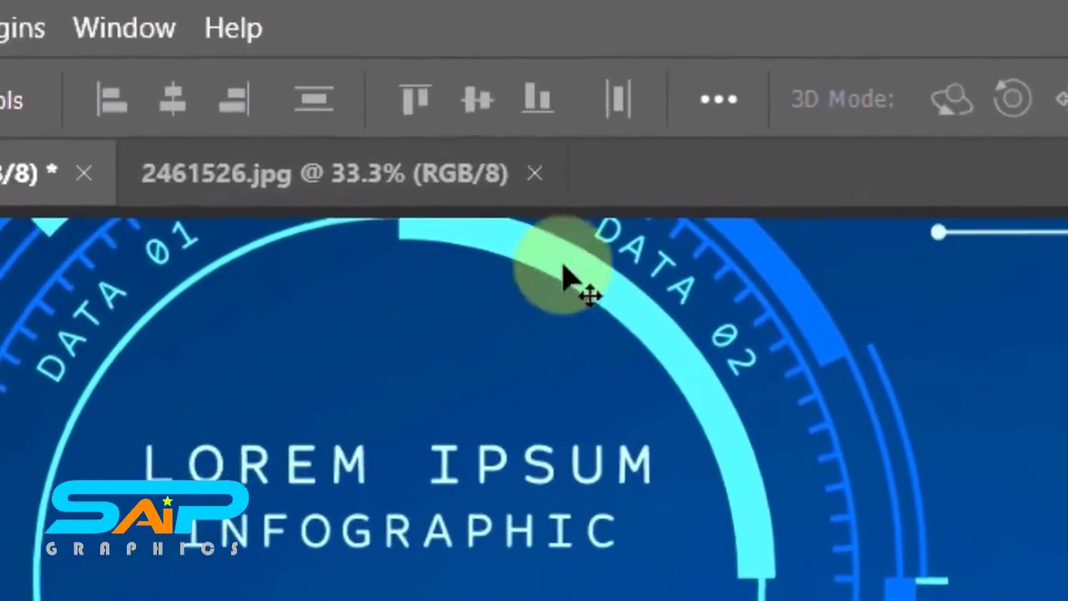
Close the 2461526.jpg infographic file, scale Layer 1 to about 33% and place it beside the woman's face.
left_click(710, 116)
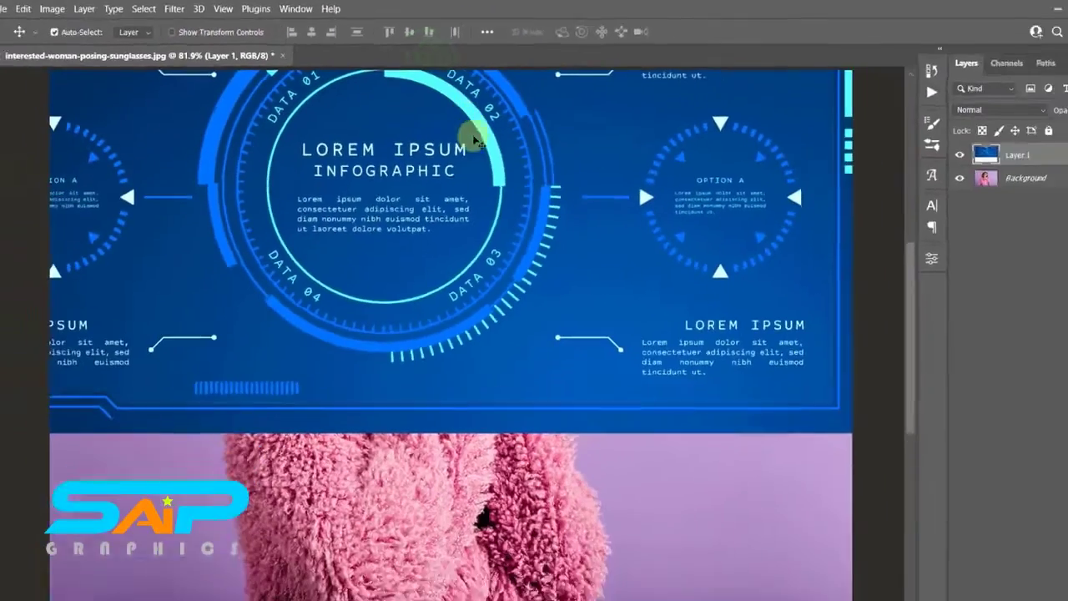
key("ctrl+t")
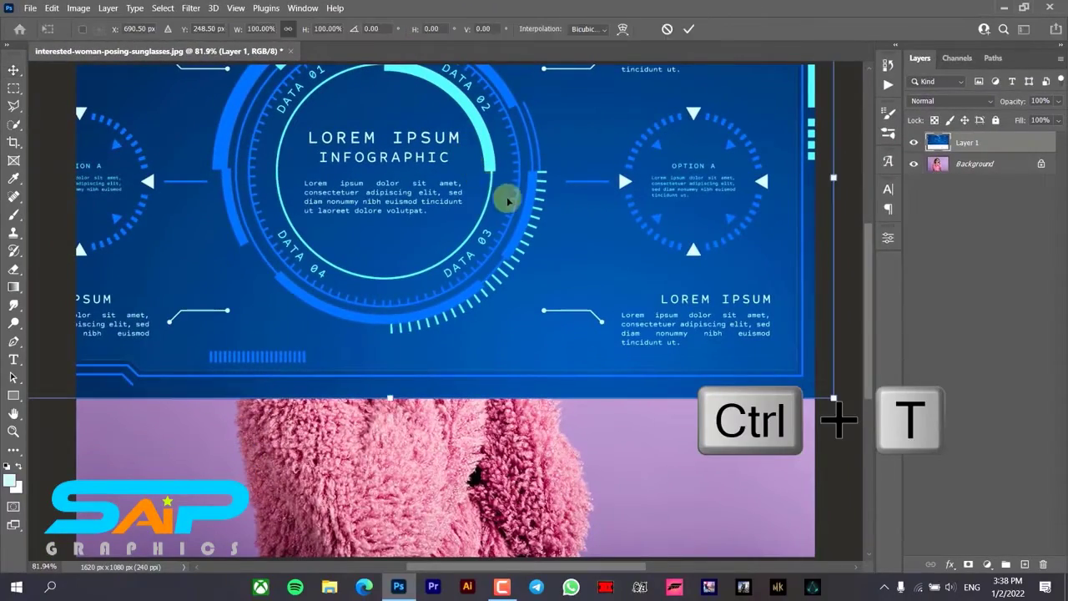
left_click_drag(834, 399, 789, 206)
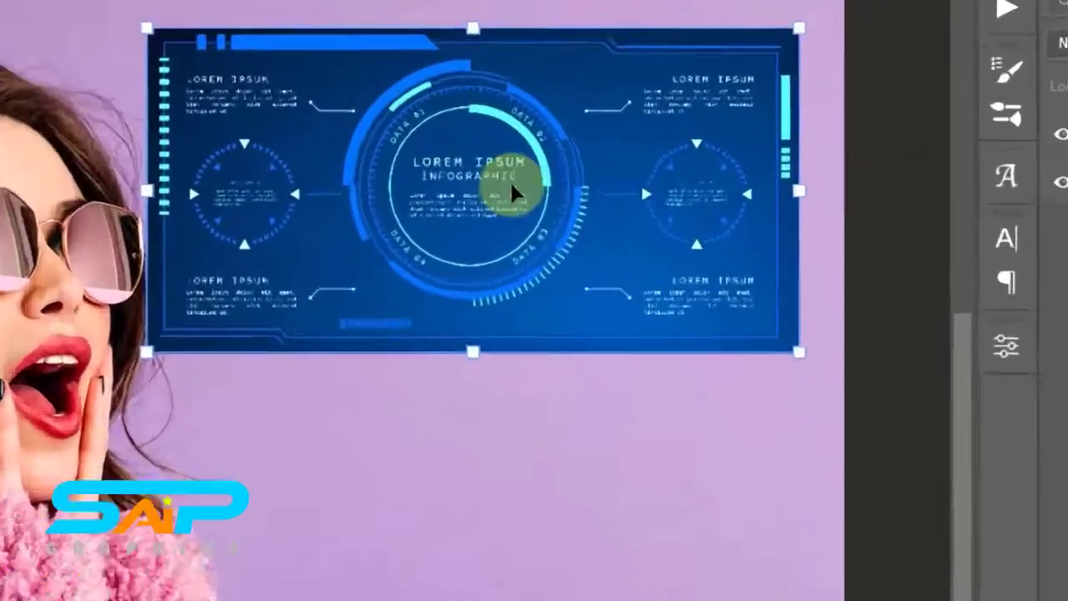
Distort the infographic into perspective, making the edge nearest the face taller and pulling the far edge inward.
right_click(513, 192)
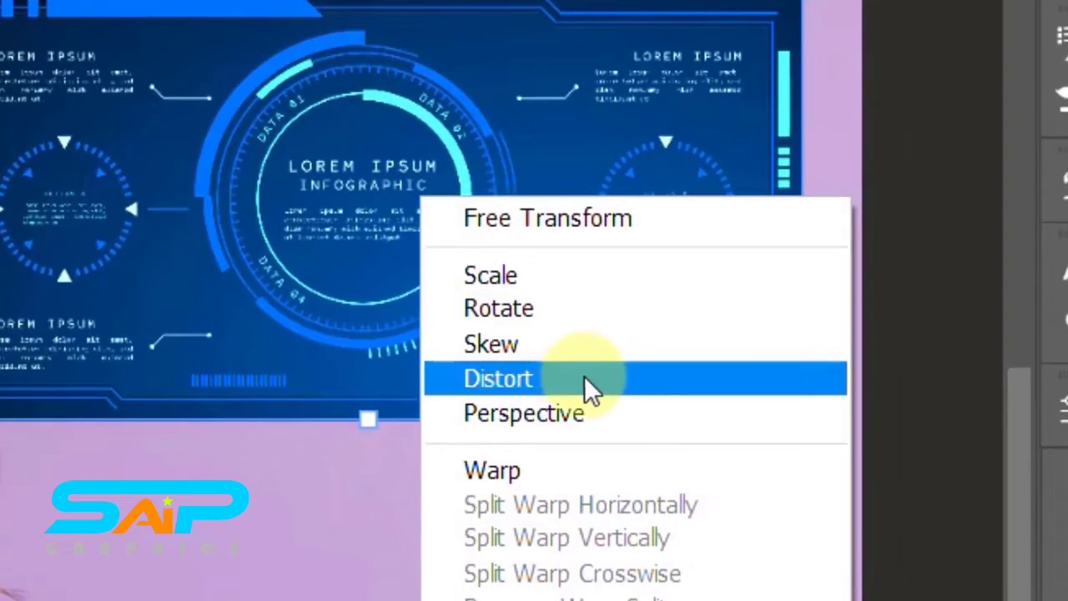
left_click(628, 377)
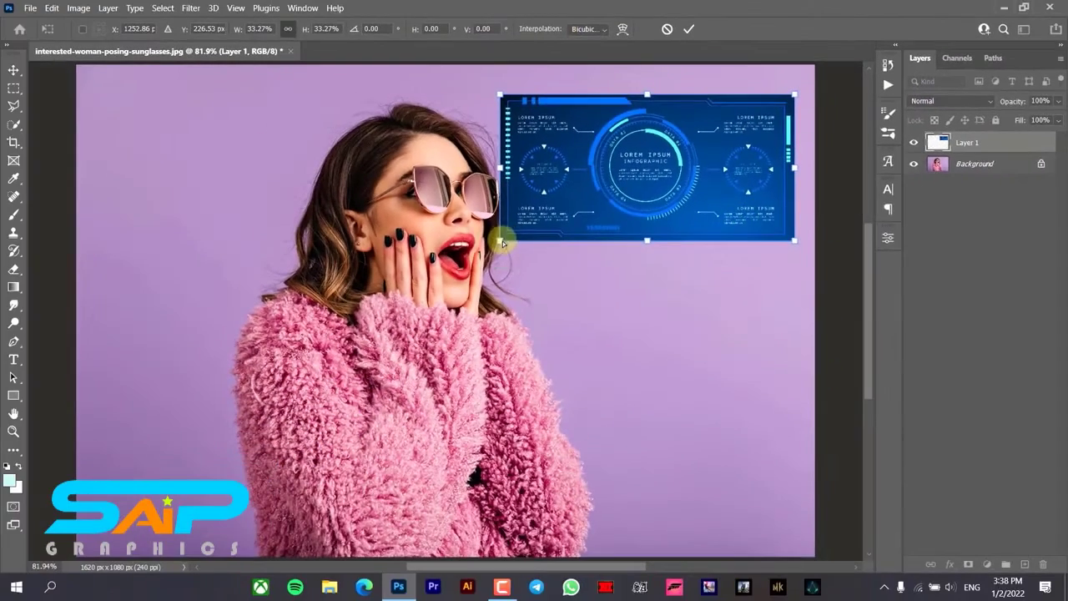
left_click_drag(288, 308, 309, 400)
left_click_drag(512, 298, 511, 293)
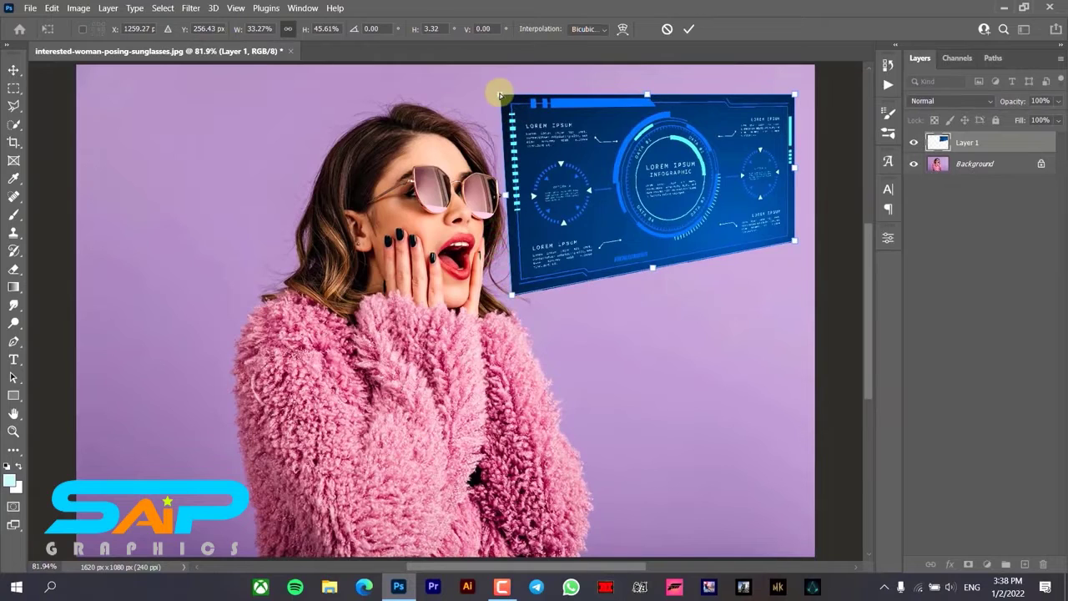
left_click_drag(500, 94, 508, 75)
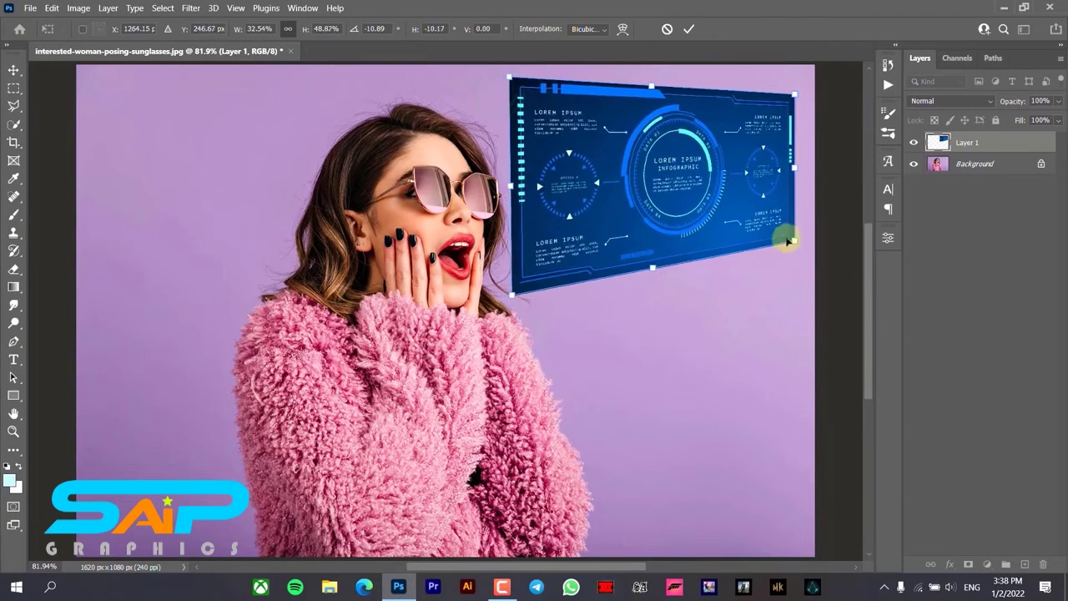
left_click_drag(787, 241, 748, 242)
left_click_drag(796, 96, 750, 109)
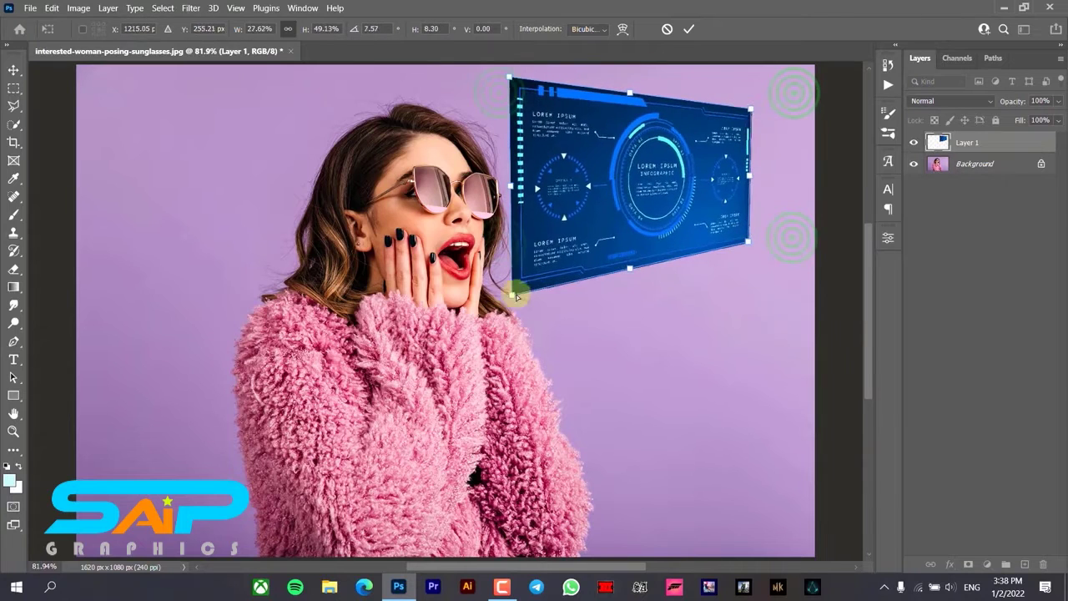
Move the infographic farther from the face, refine its four corners into a steeper perspective, and apply the transform.
left_click_drag(513, 294, 549, 319)
left_click_drag(509, 76, 545, 69)
left_click_drag(650, 200, 689, 198)
left_click_drag(582, 67, 574, 66)
left_click_drag(788, 124, 784, 122)
left_click_drag(588, 334, 588, 327)
left_click_drag(574, 66, 573, 77)
left_click_drag(784, 122, 771, 127)
left_click_drag(784, 257, 771, 257)
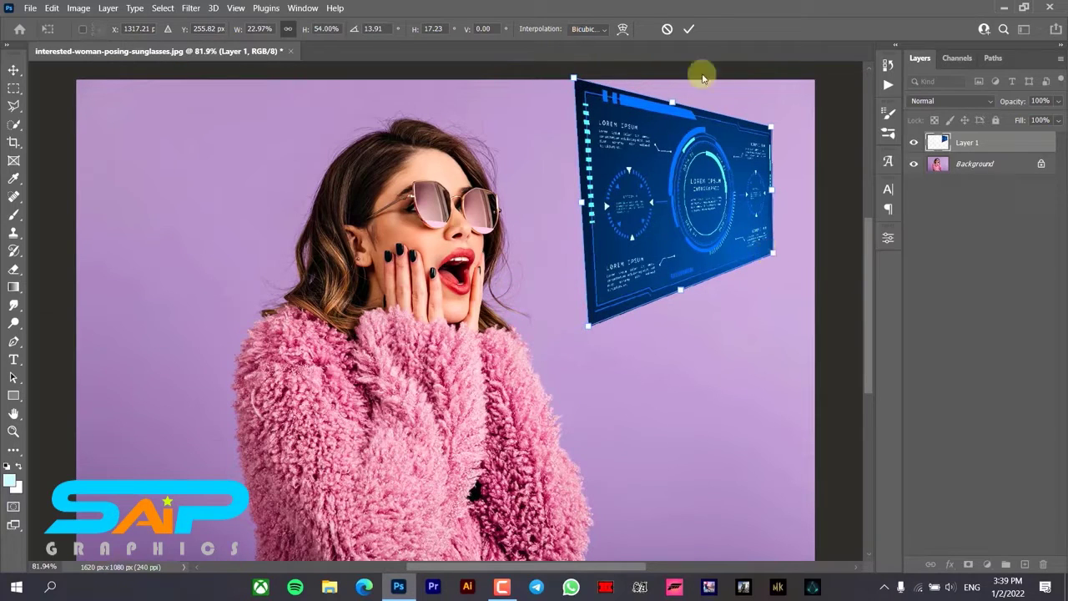
left_click(687, 31)
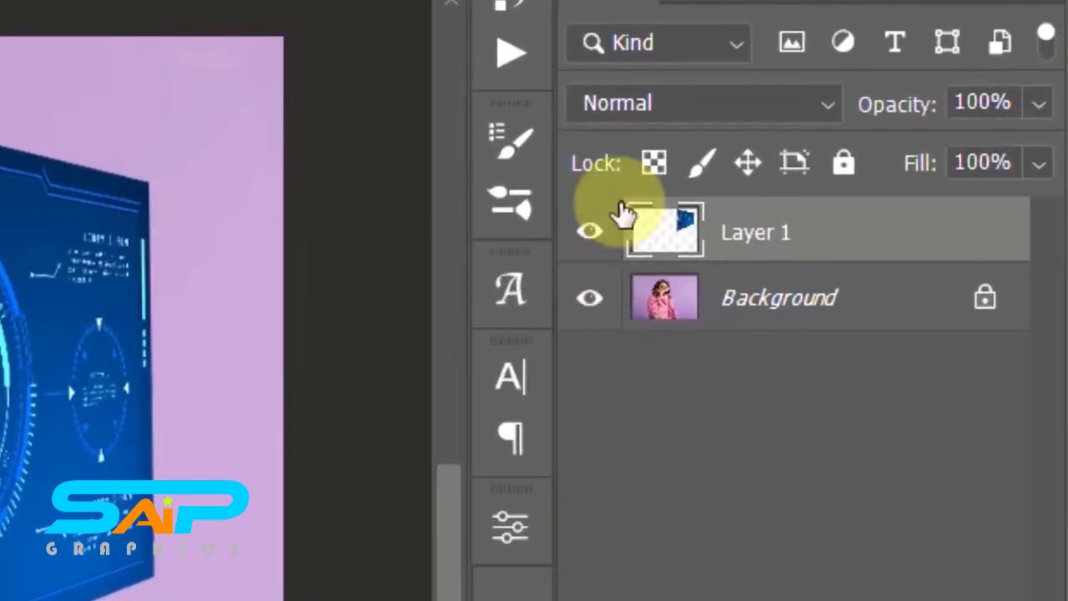
Set Layer 1's blend mode to Screen and add a Levels adjustment layer clipped to it.
left_click(922, 100)
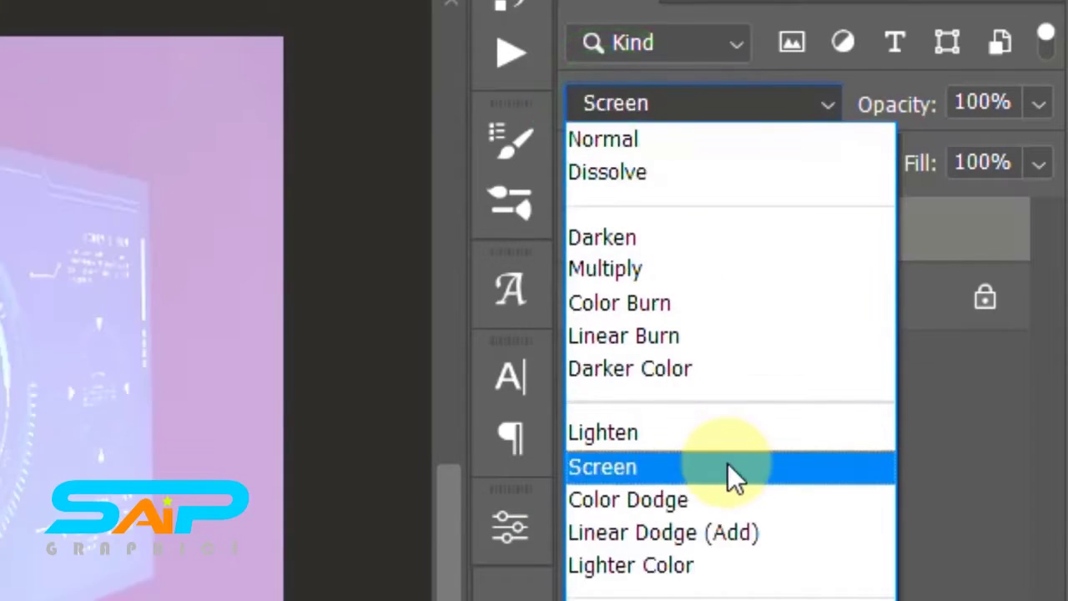
left_click(728, 467)
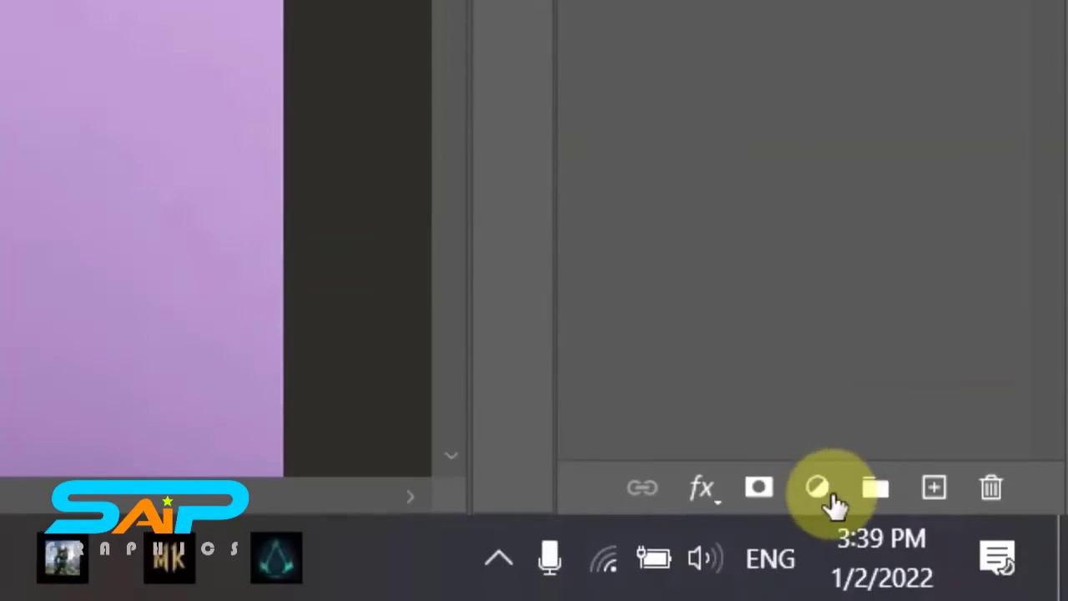
left_click(821, 600)
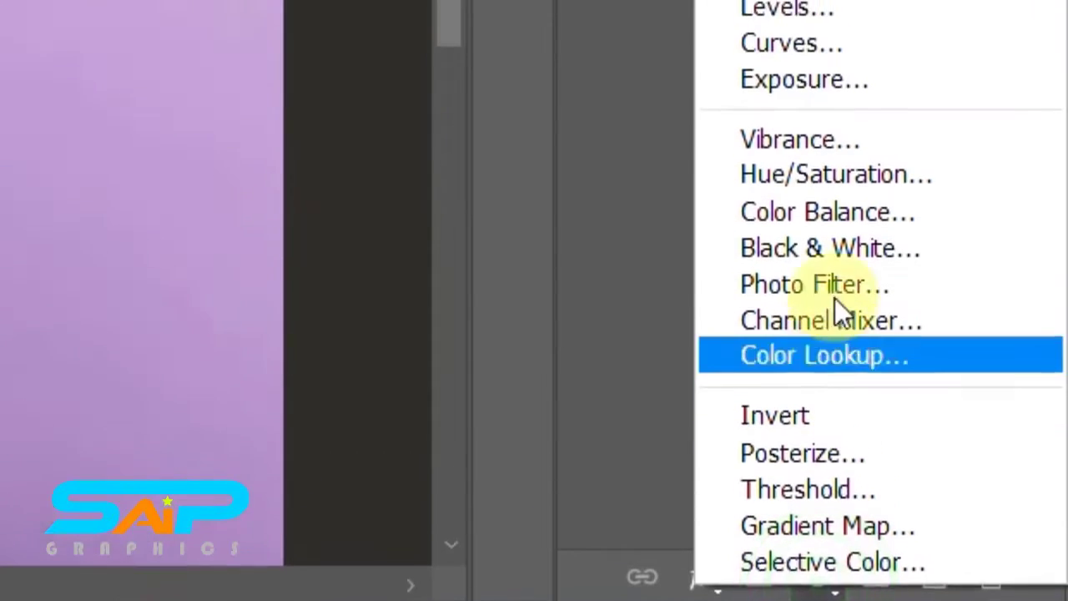
left_click(818, 82)
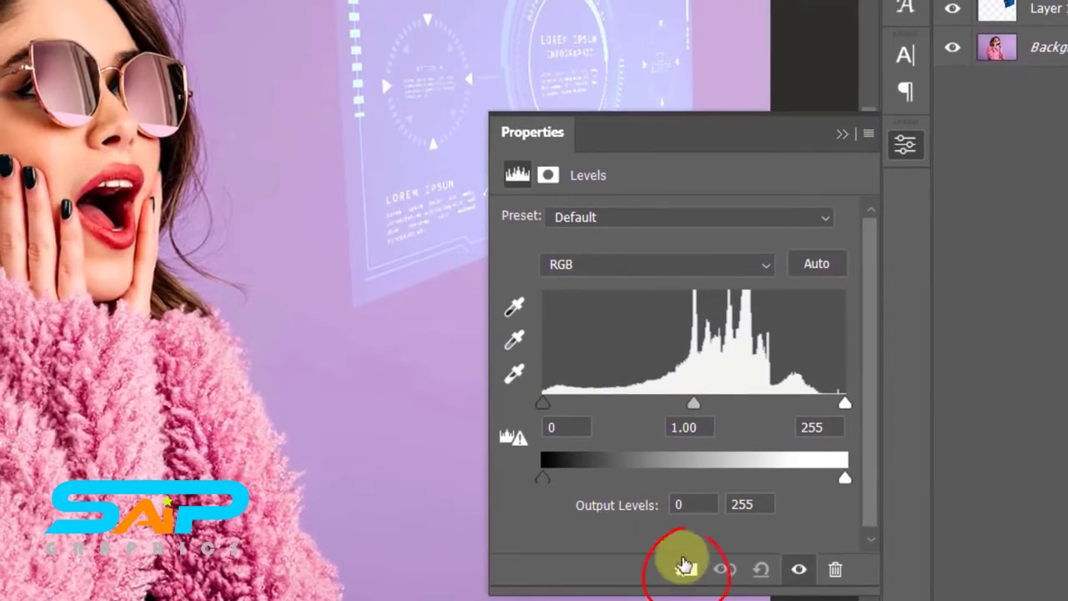
left_click(674, 571)
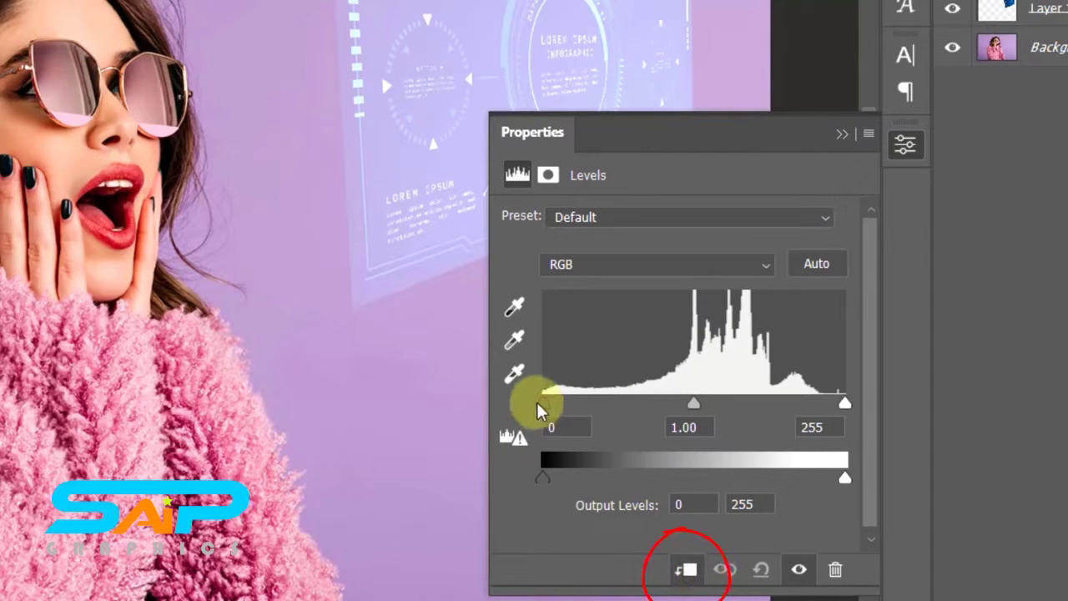
Set the Levels input values to black 69, midtones 0.51 and white 136.
left_click_drag(543, 404, 606, 412)
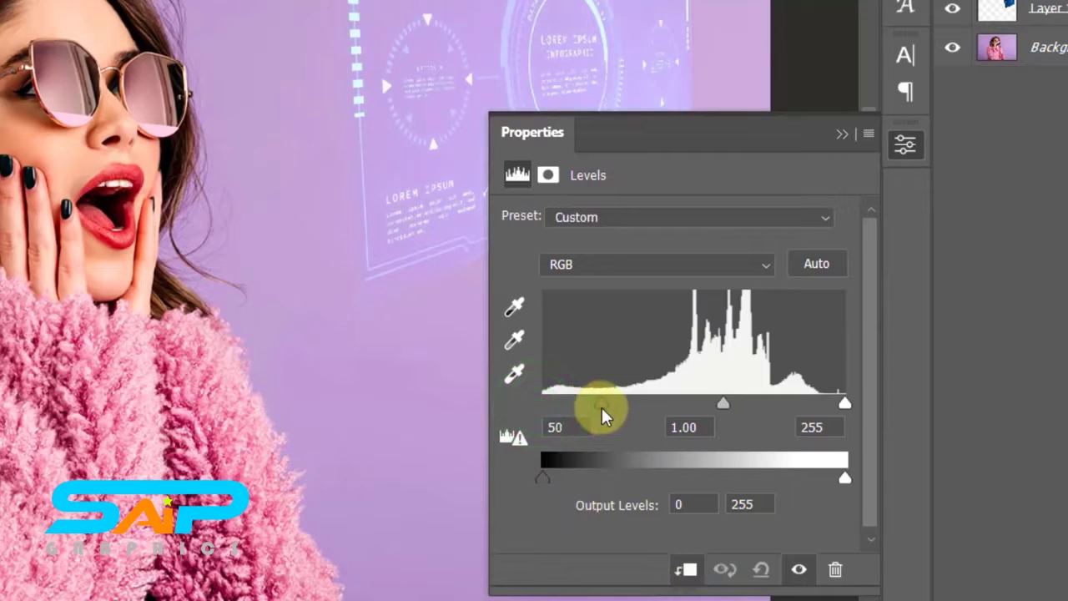
left_click_drag(844, 405, 737, 384)
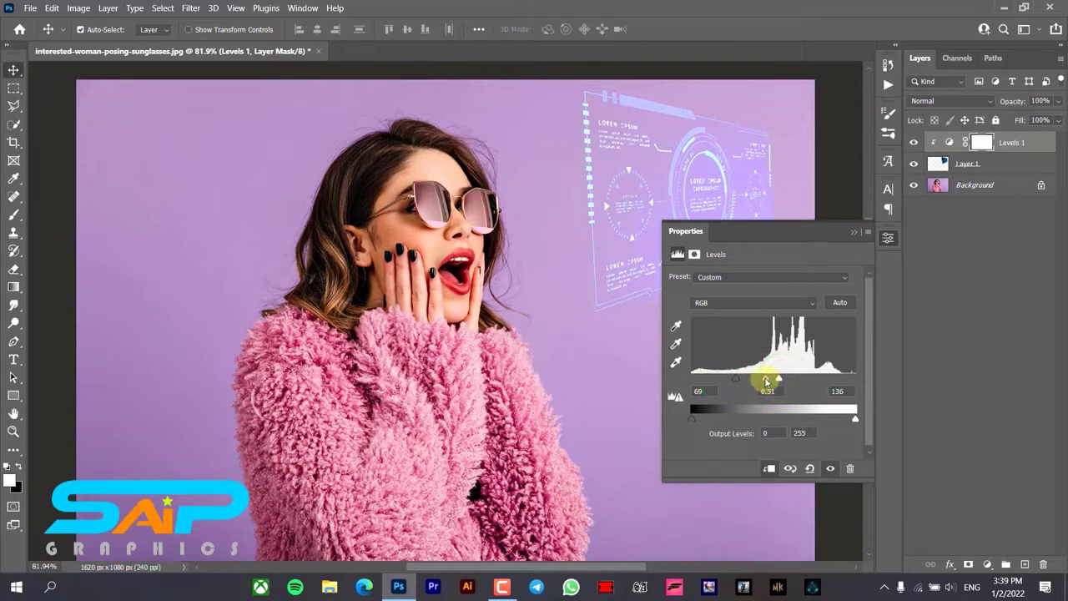
left_click(857, 235)
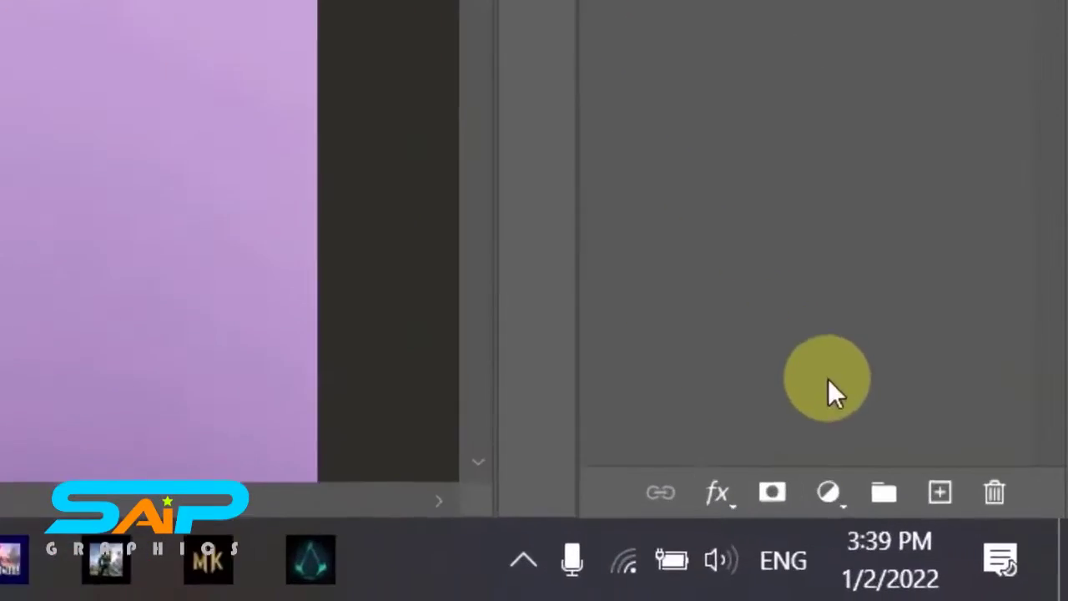
Add a Hue/Saturation adjustment clipped to the infographic, shift its hue to about -19, and compare the image with and without it.
left_click(990, 565)
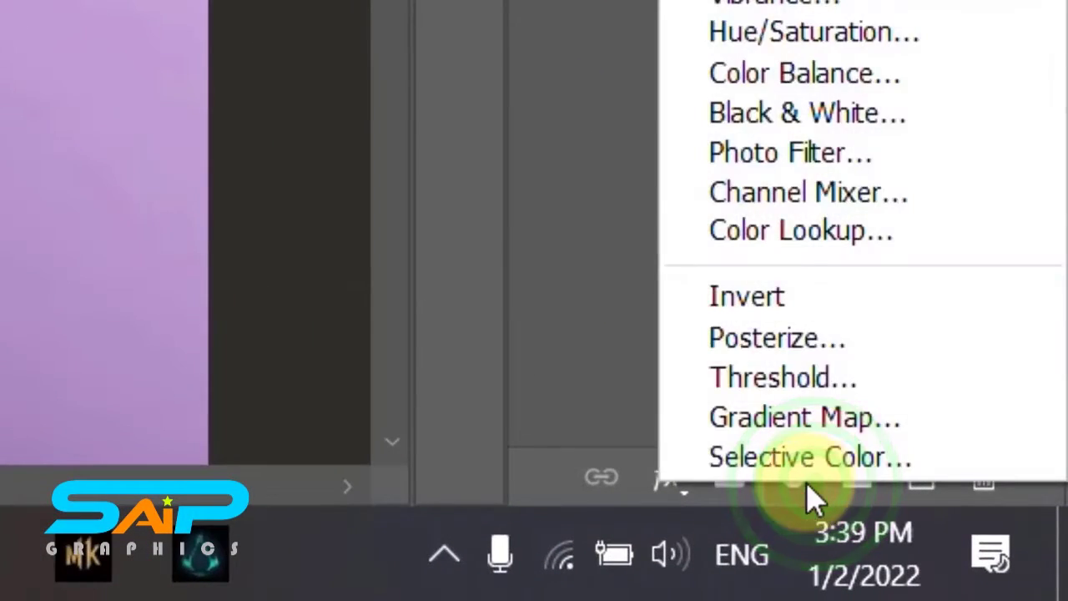
left_click(811, 182)
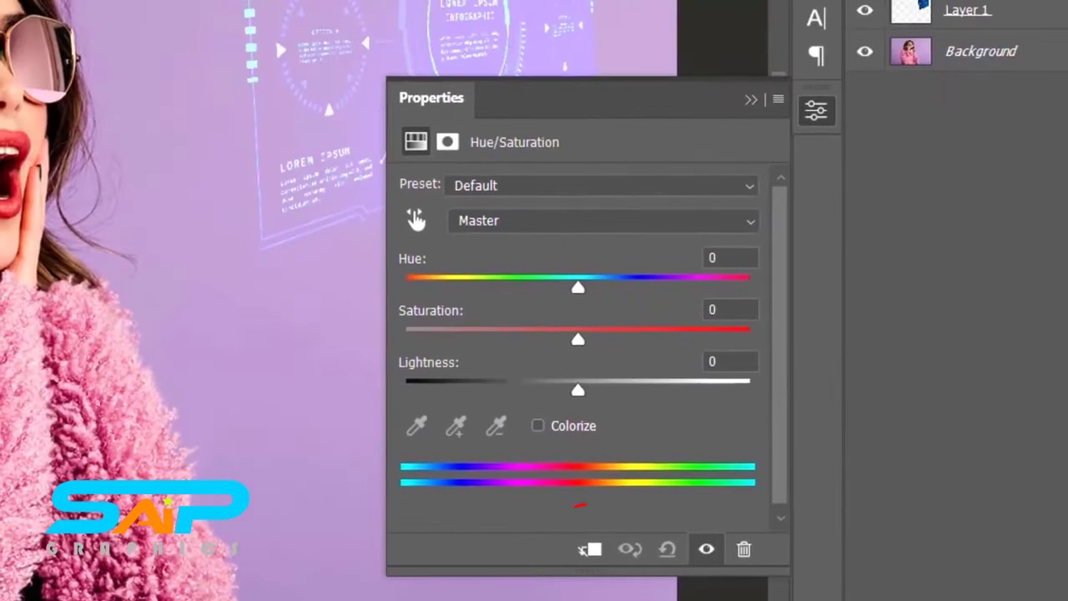
left_click(356, 447)
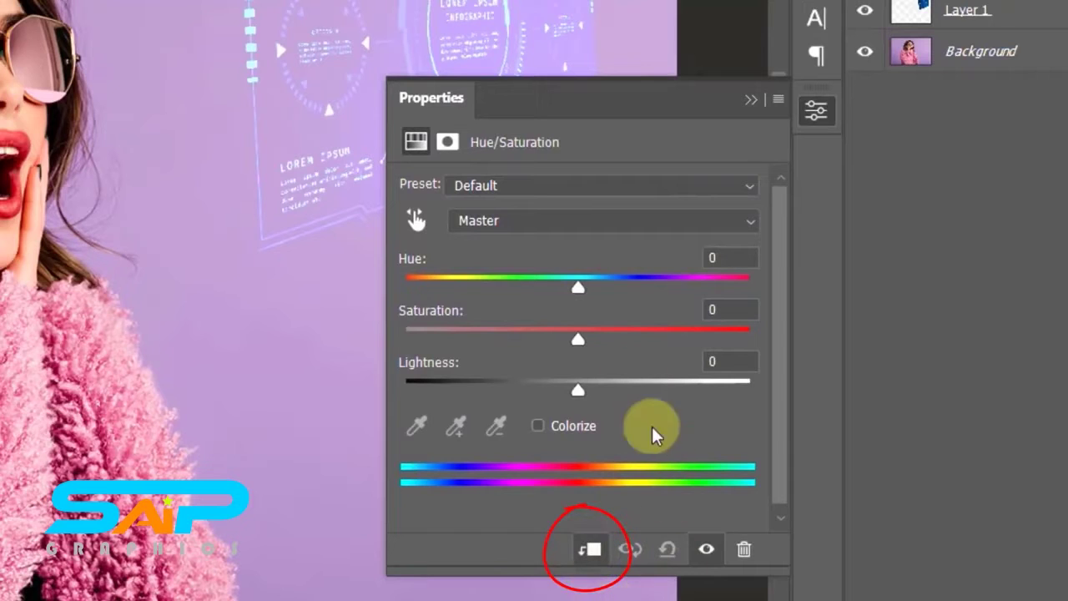
left_click_drag(579, 286, 526, 284)
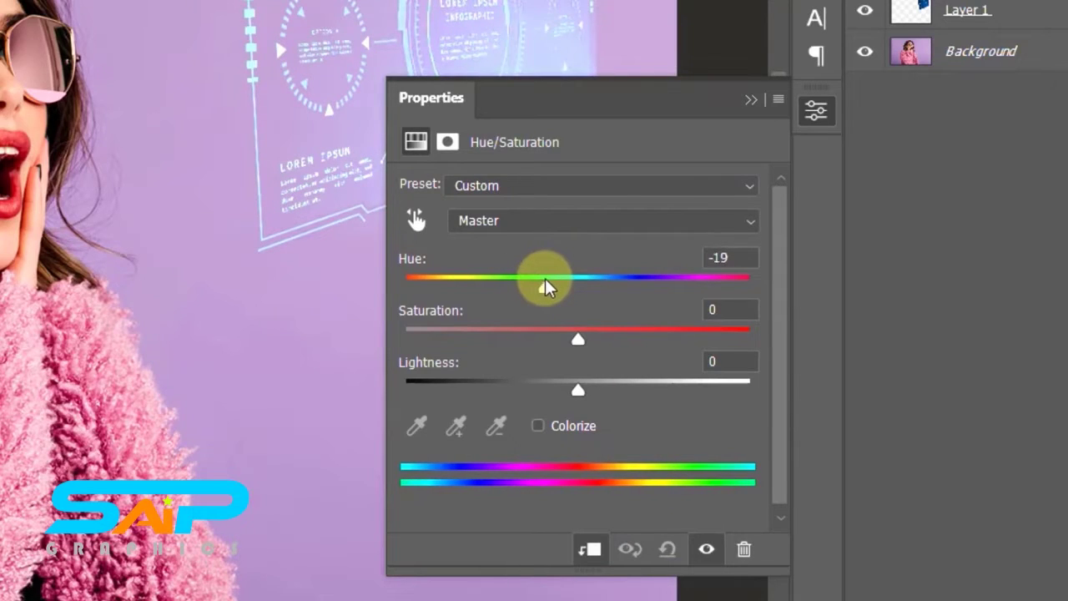
left_click(749, 99)
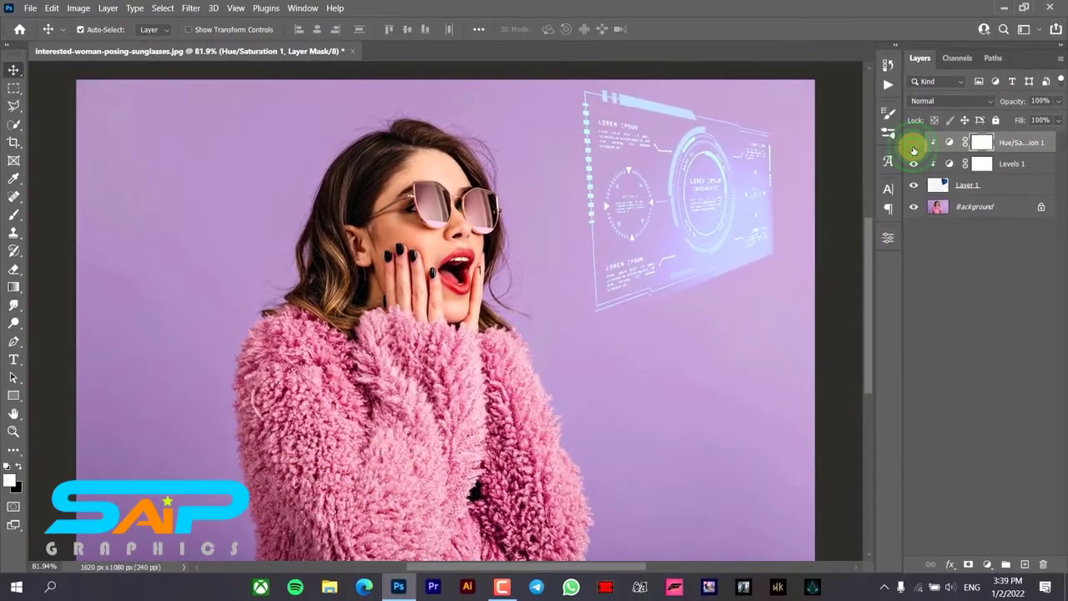
left_click(914, 146)
left_click(914, 148)
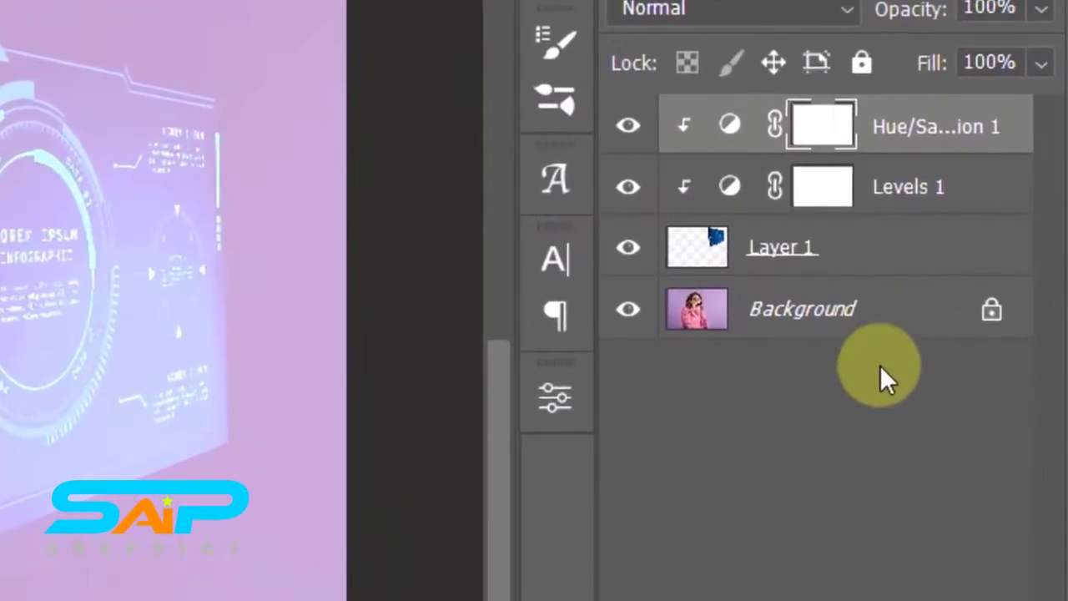
On the Background layer, draw a closed Pen path from the sunglasses around the infographic and make it a selection with 0-pixel feather.
left_click(1008, 209)
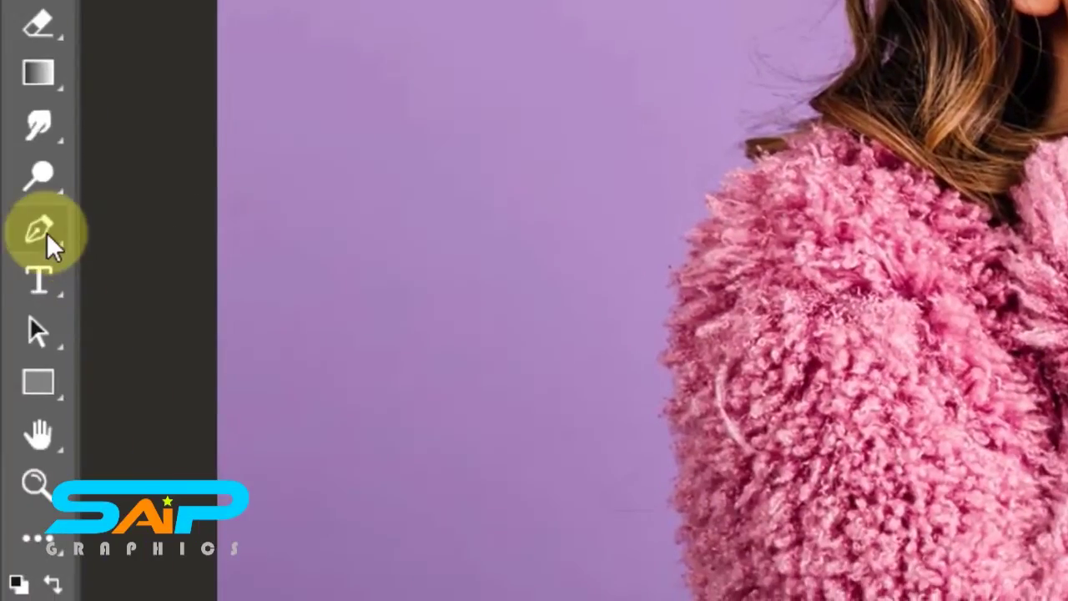
left_click(46, 238)
left_click(171, 229)
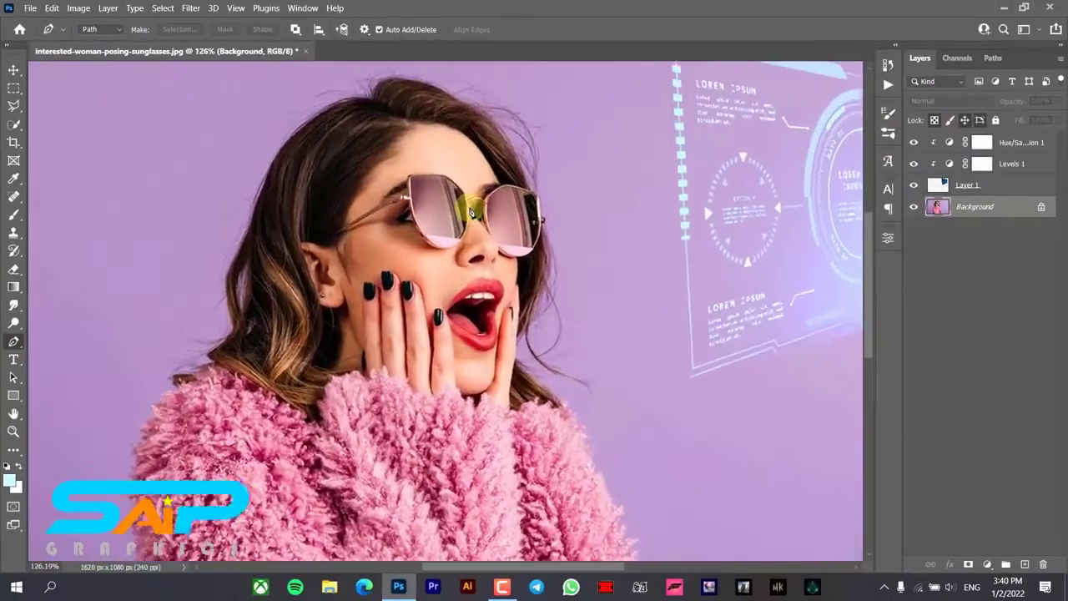
scroll(472, 213, "up", 3)
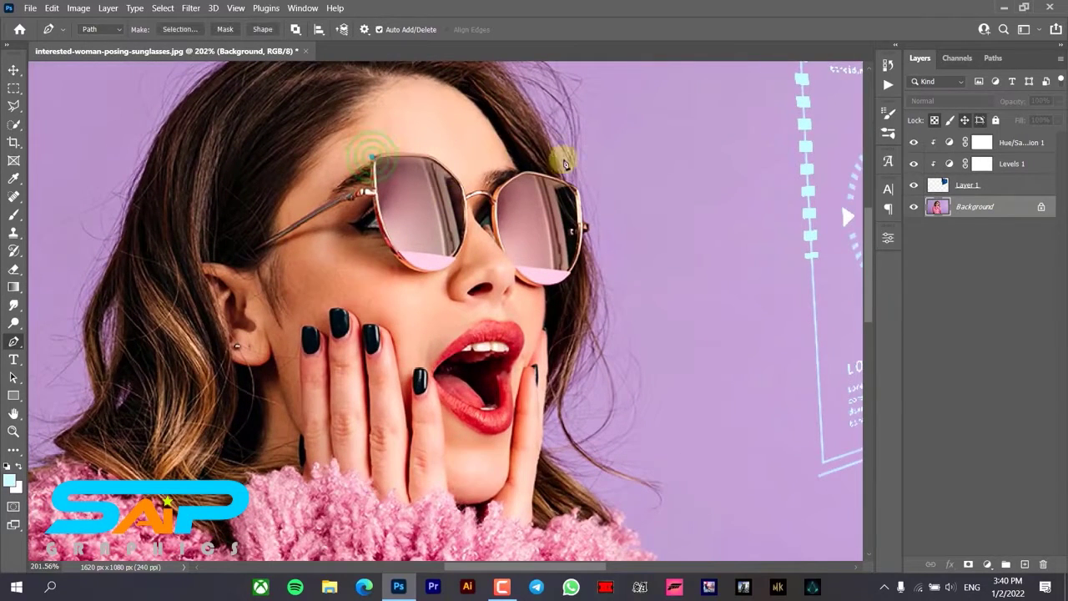
scroll(663, 176, "up", 5)
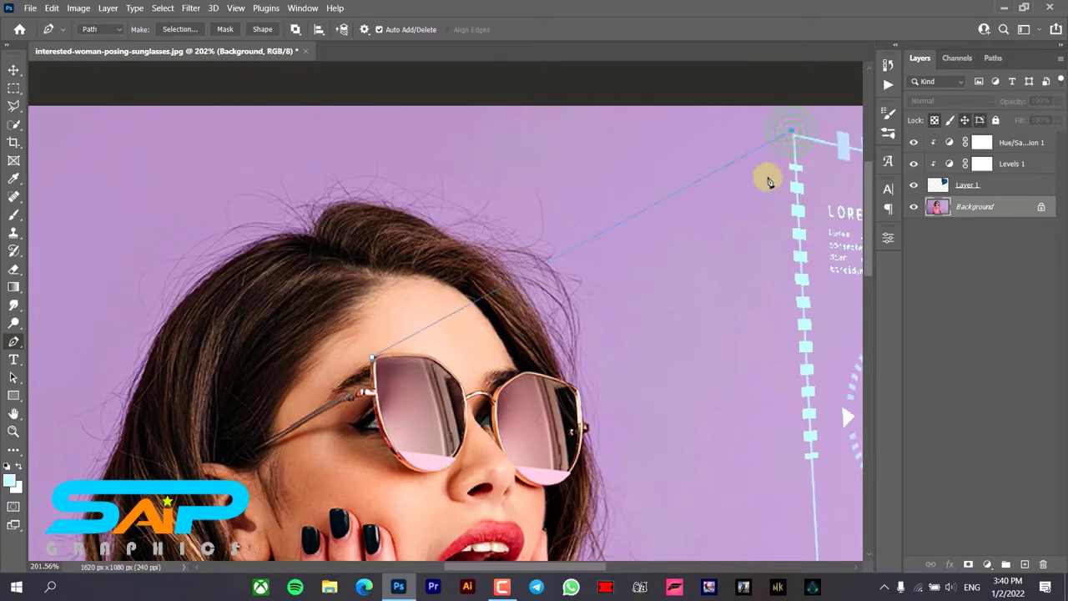
key("ctrl+0")
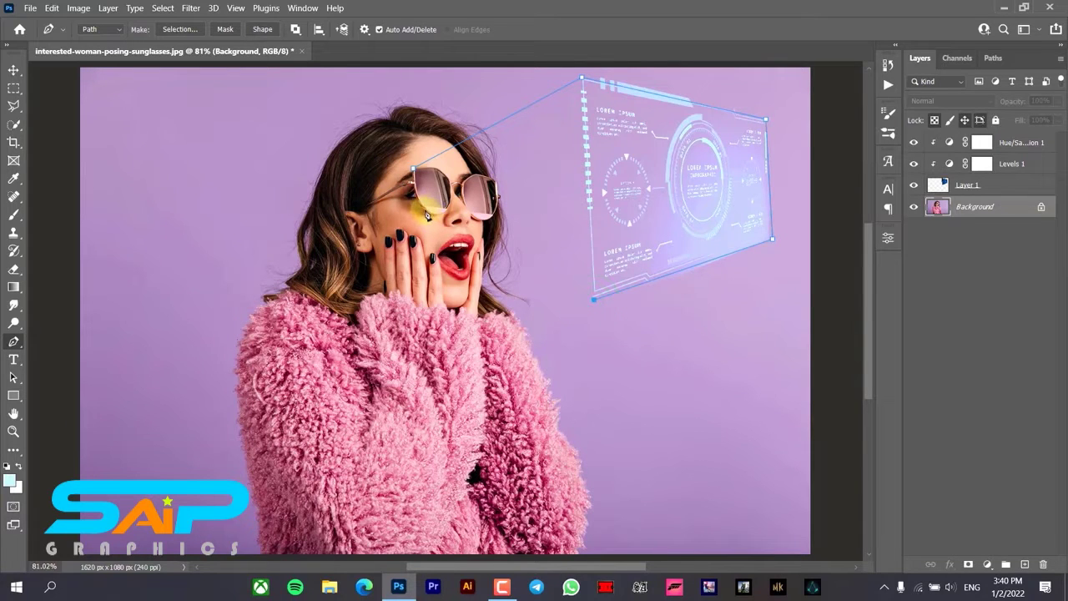
left_click(415, 174)
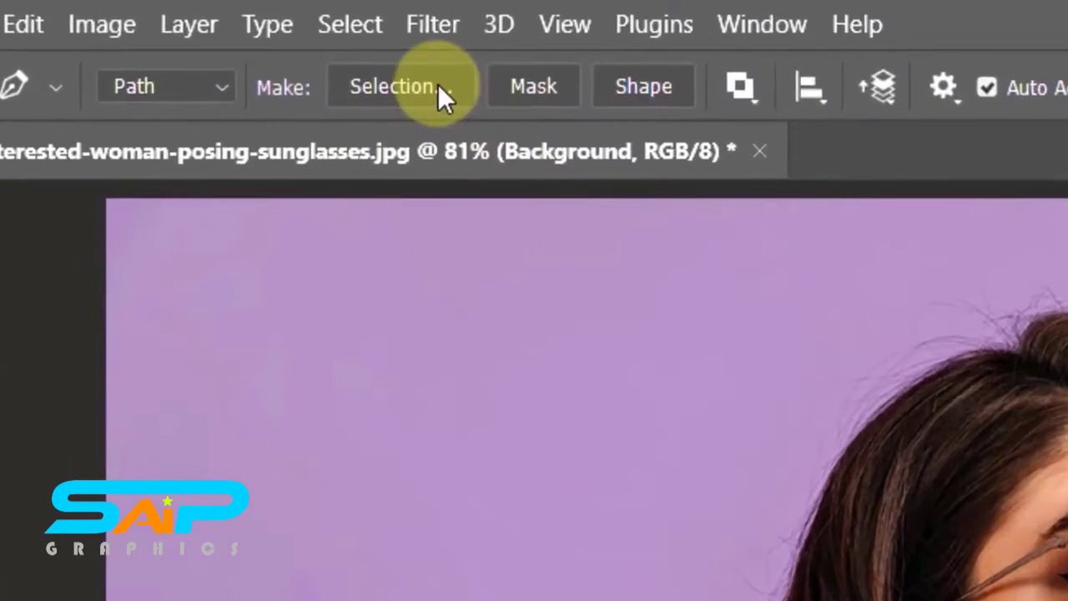
left_click(193, 29)
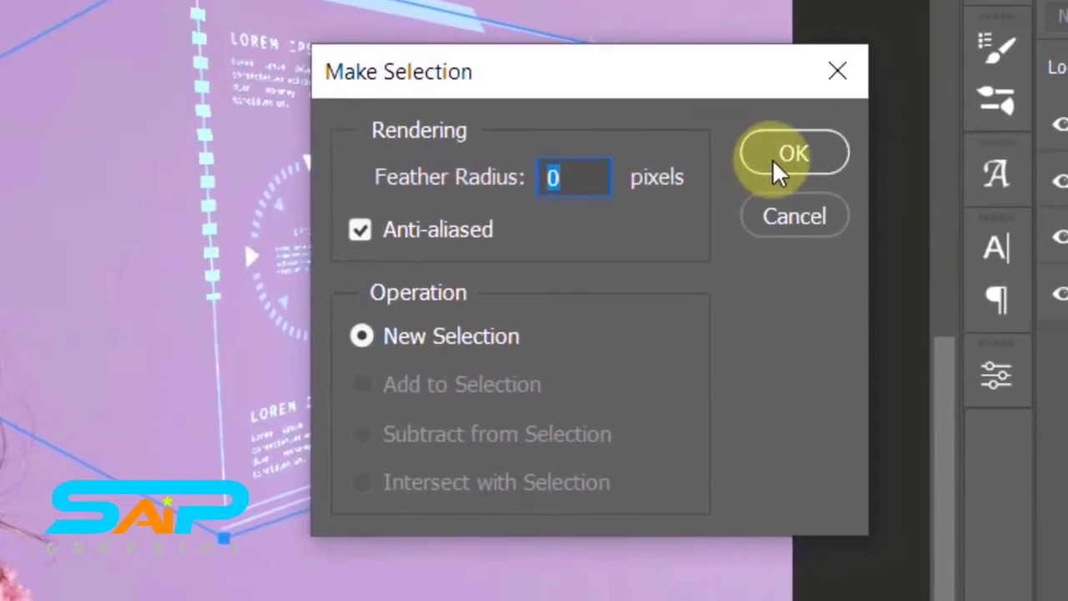
left_click(772, 159)
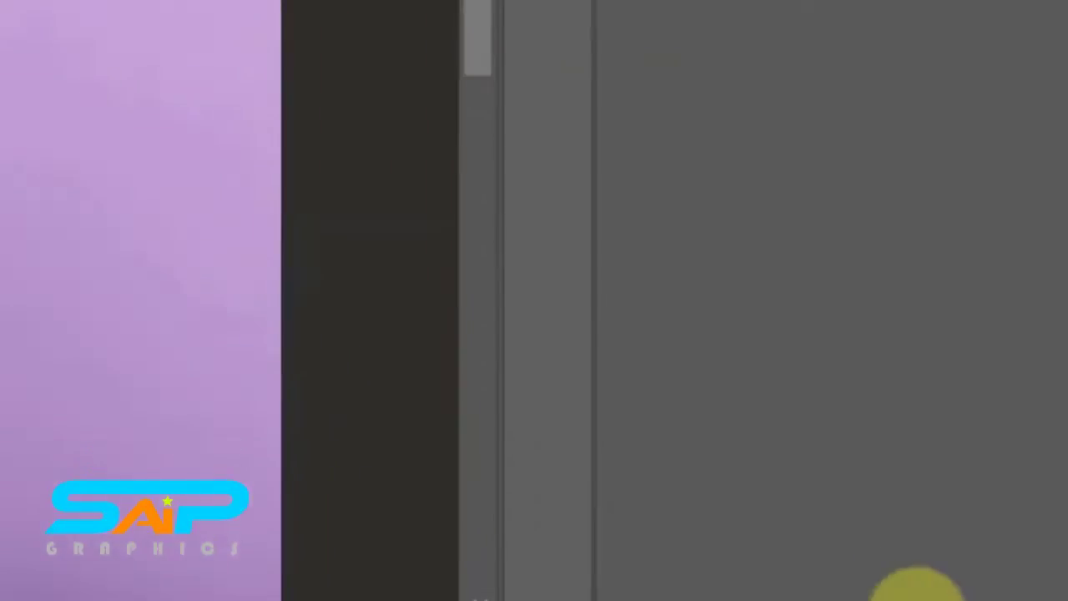
Add a Curves adjustment masked to the selection above Background and raise the RGB curve's midtones to brighten the projection beam.
left_click(799, 465)
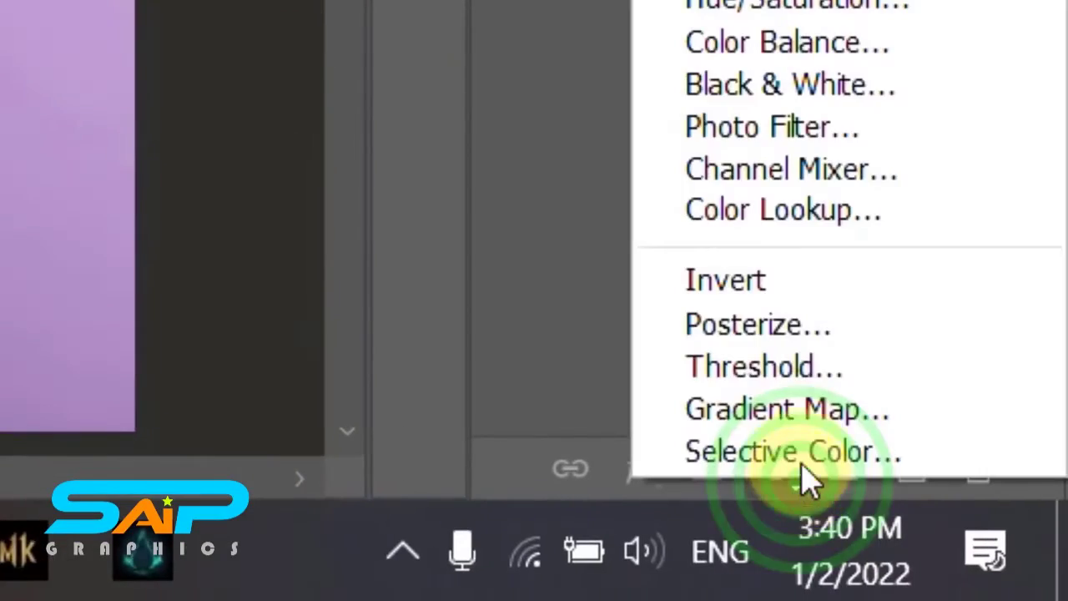
left_click(808, 239)
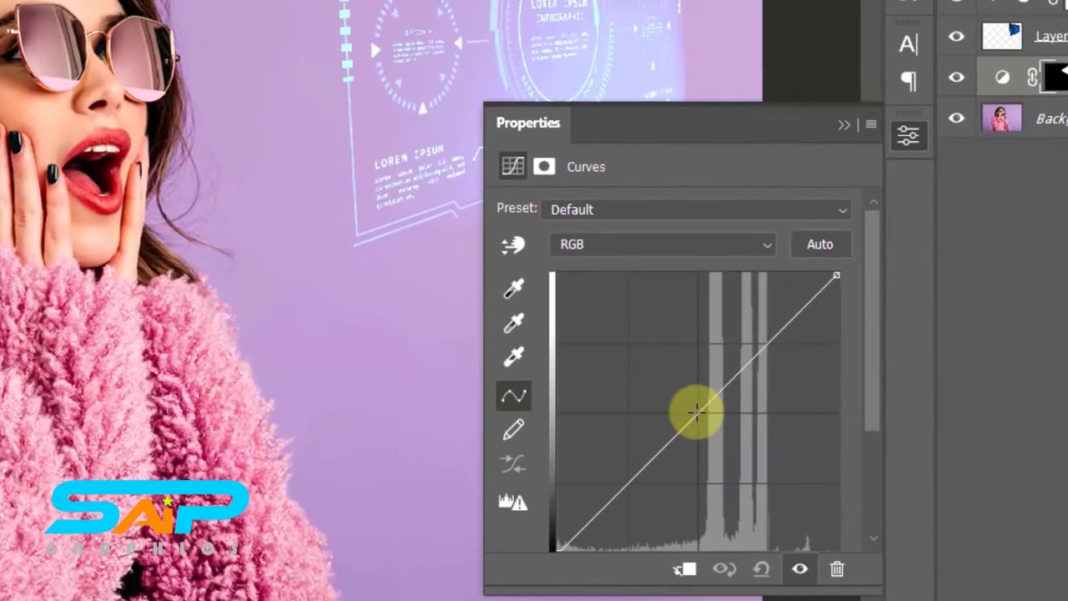
left_click(5, 191)
left_click_drag(693, 412, 670, 390)
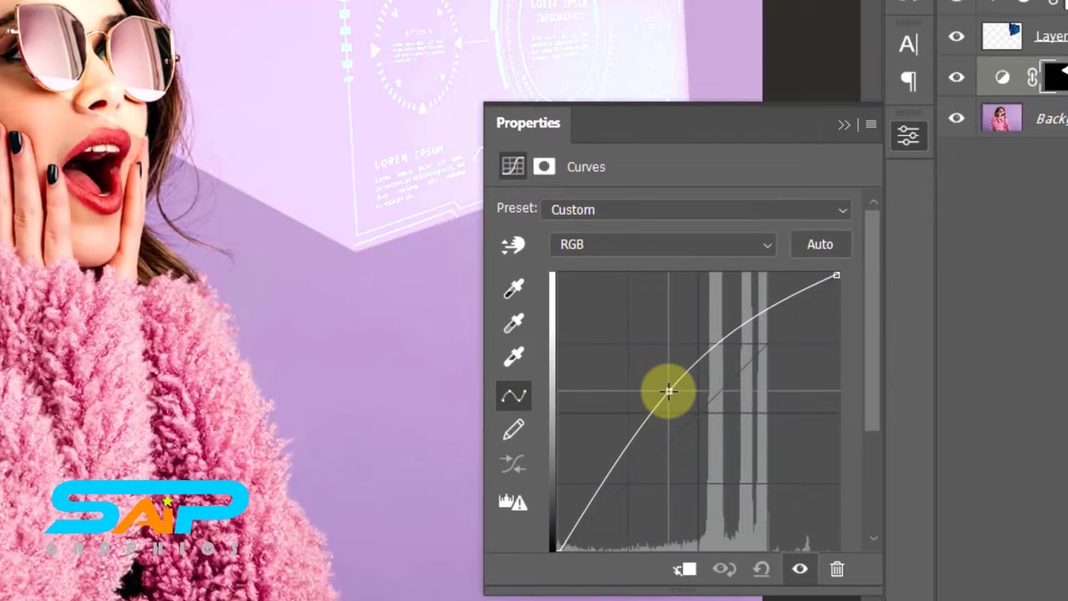
Lower the midtones of the Curves adjustment's Red channel to tint the projection beam cyan-blue.
left_click(688, 247)
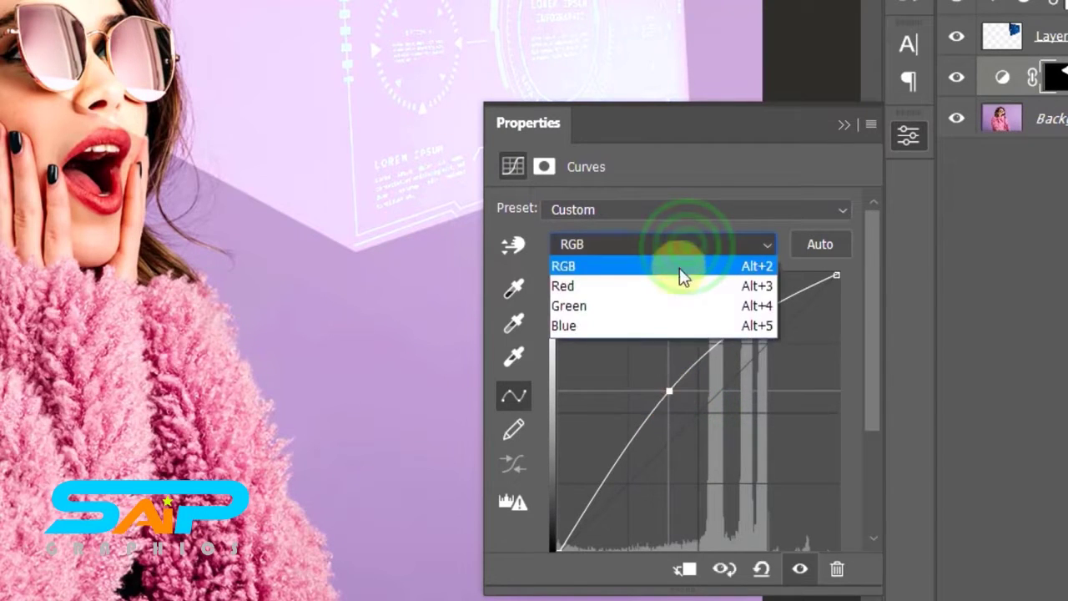
left_click(676, 285)
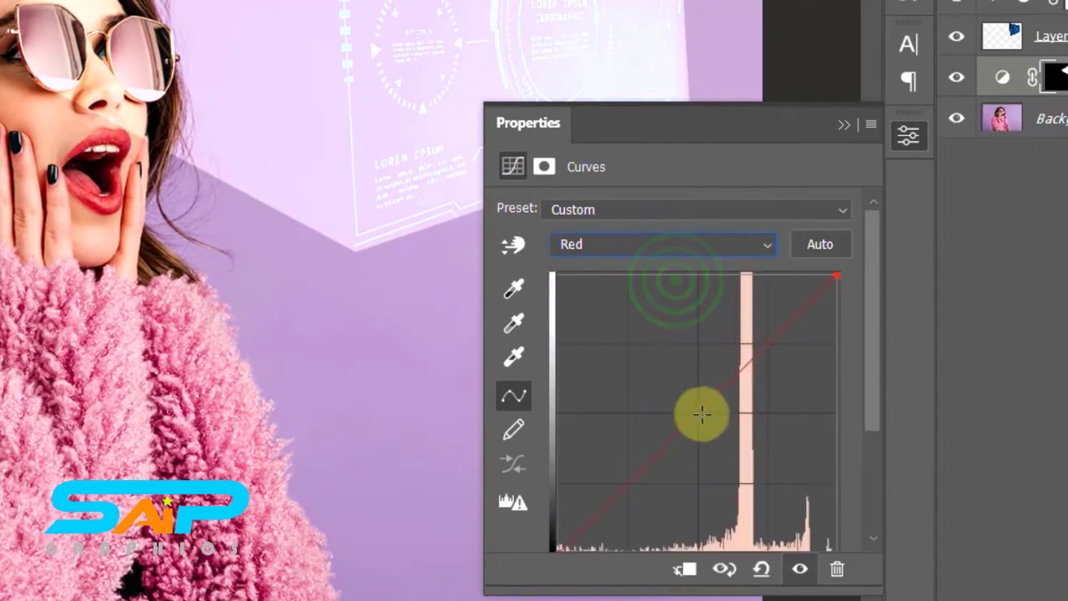
left_click(697, 413)
left_click_drag(698, 414, 731, 436)
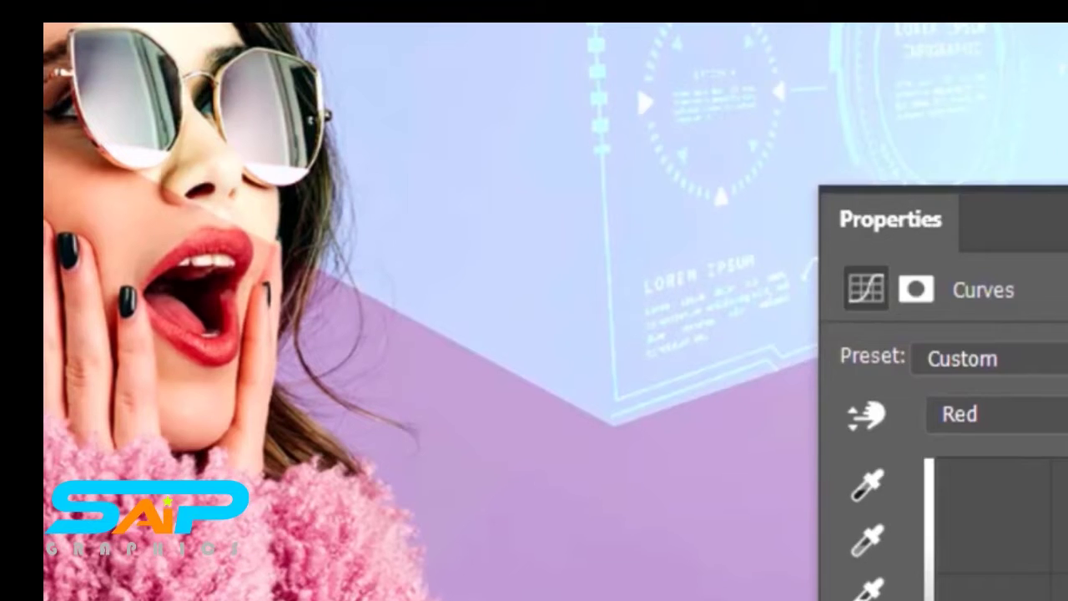
left_click(844, 127)
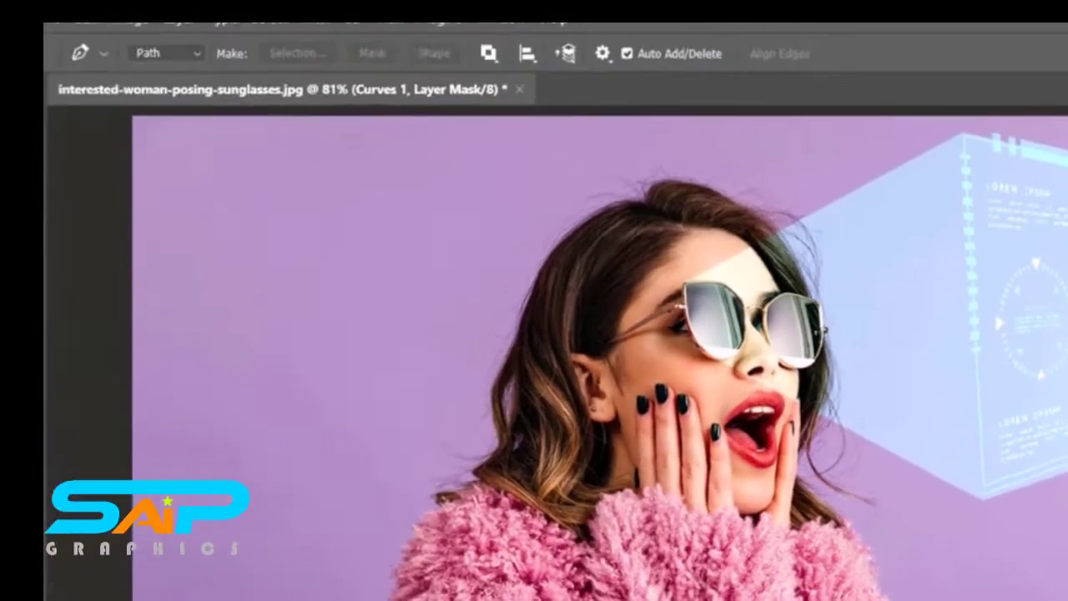
Draw a second closed Pen path from the sunglasses around the infographic's outer edge and make it a new selection with 0-pixel feather.
scroll(825, 347, "up", 3)
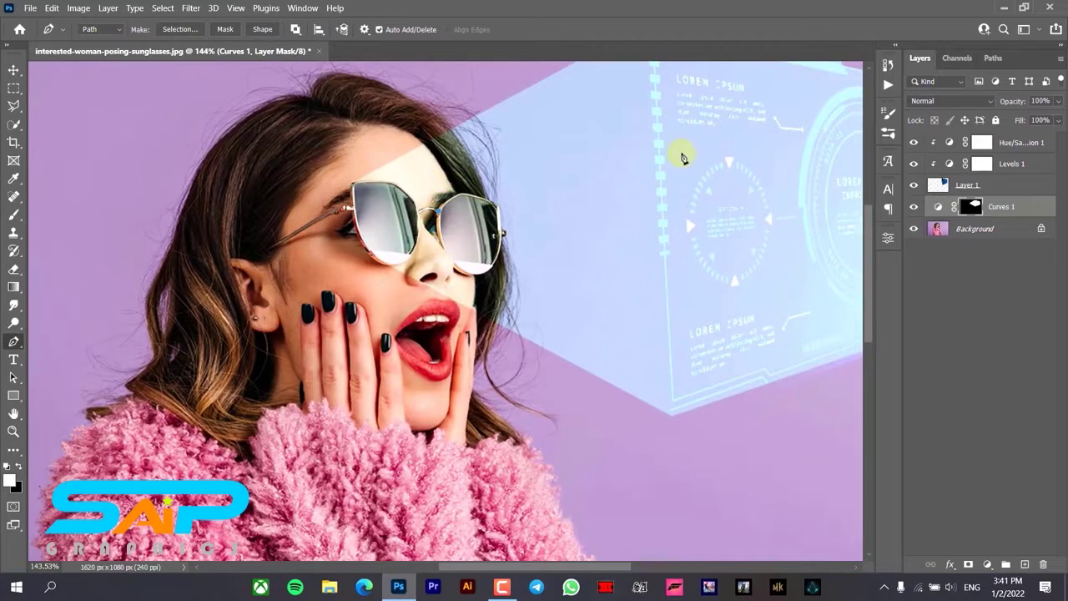
scroll(682, 158, "up", 3)
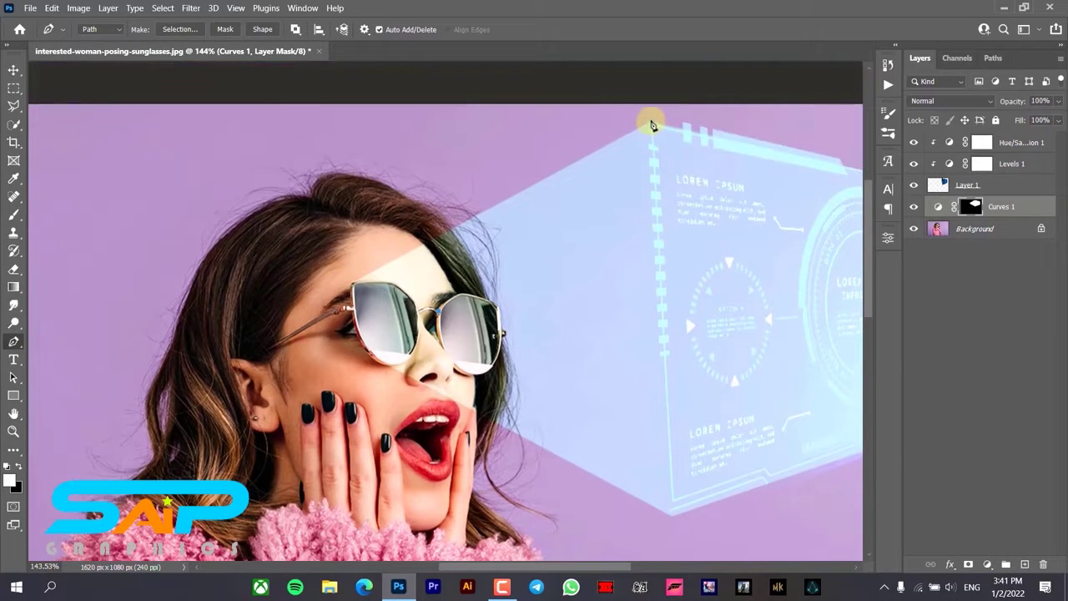
scroll(667, 150, "down", 3)
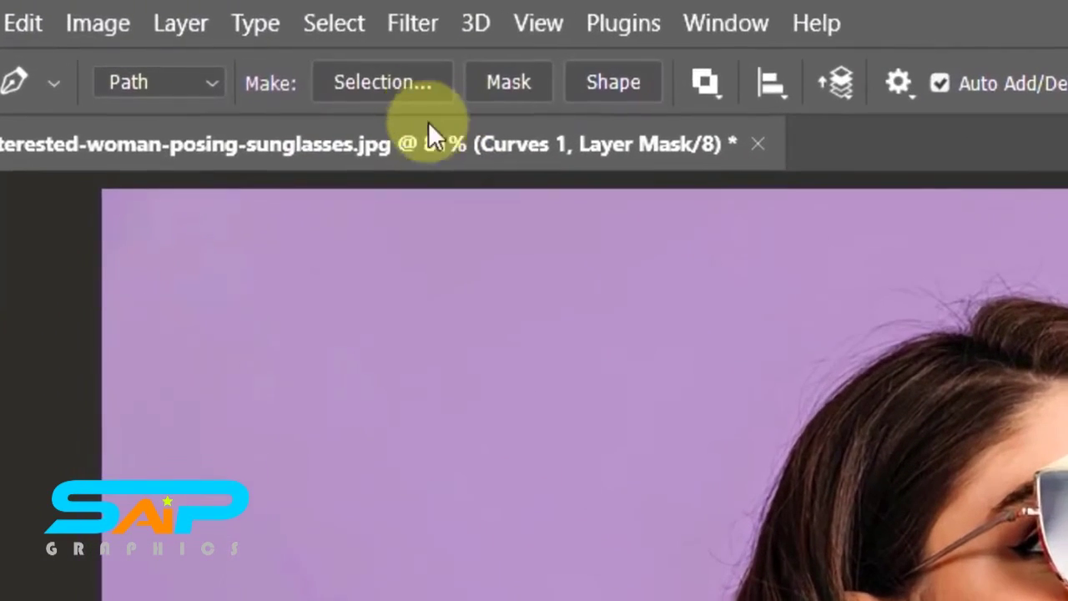
left_click(189, 31)
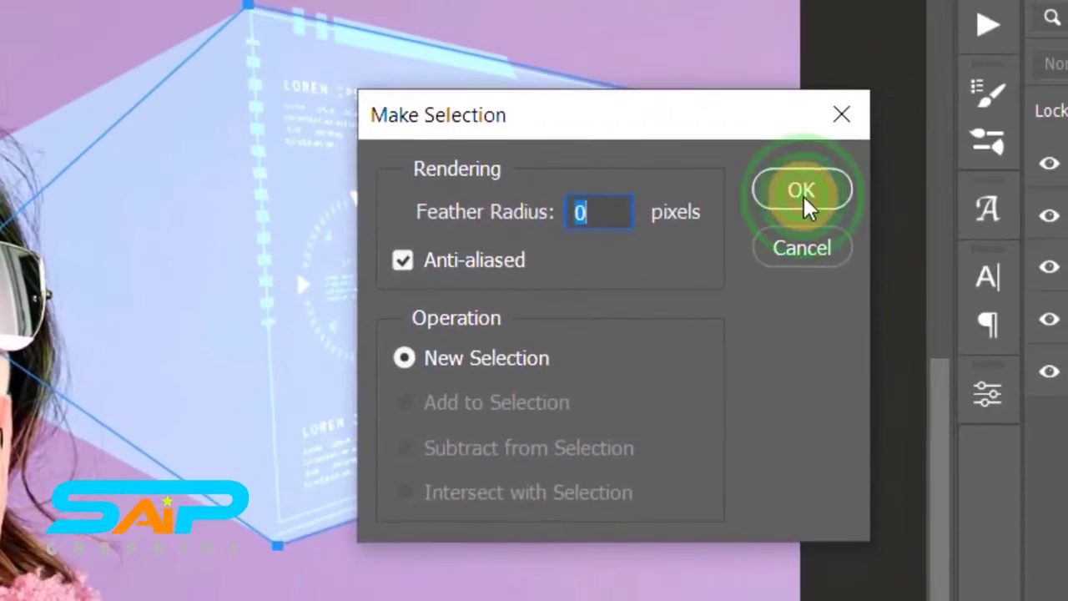
left_click(803, 194)
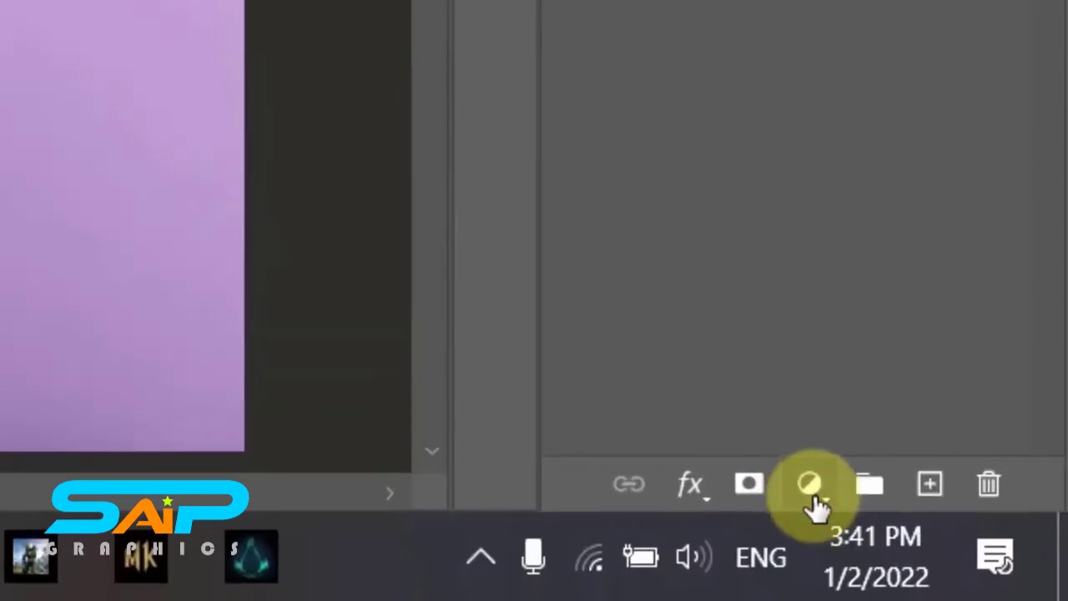
Add a second Curves adjustment masked to the selection and raise the RGB curve's midtones to brighten the beam strongly.
left_click(815, 496)
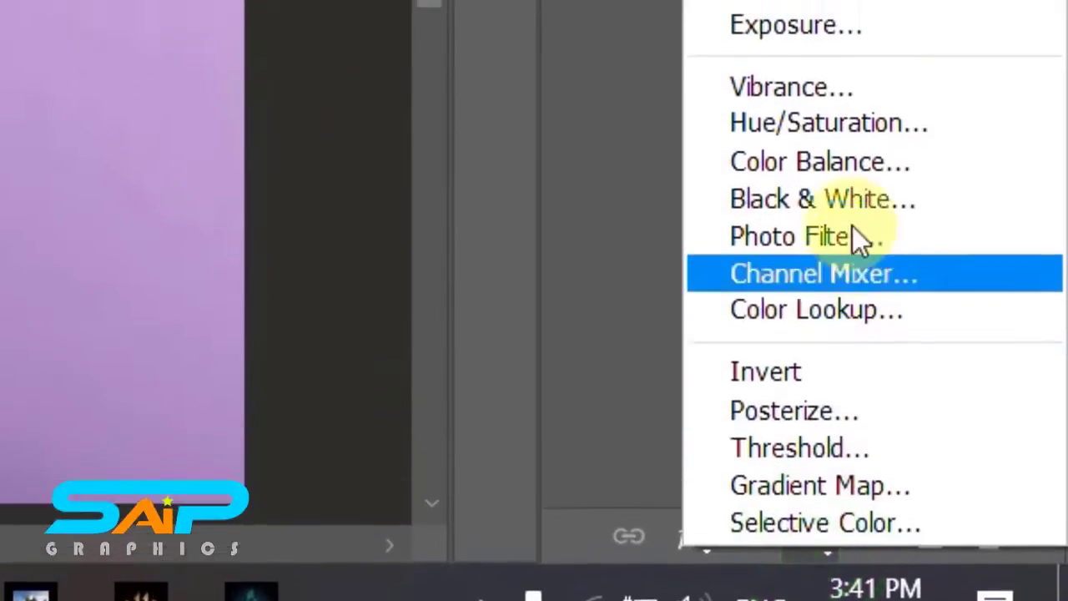
left_click(843, 105)
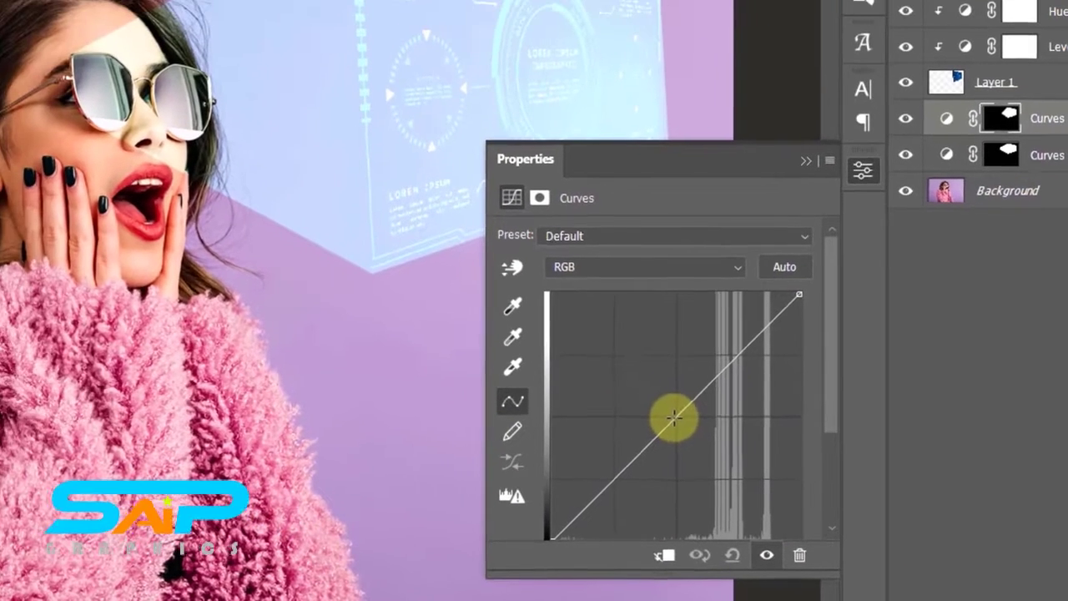
left_click_drag(373, 227, 339, 190)
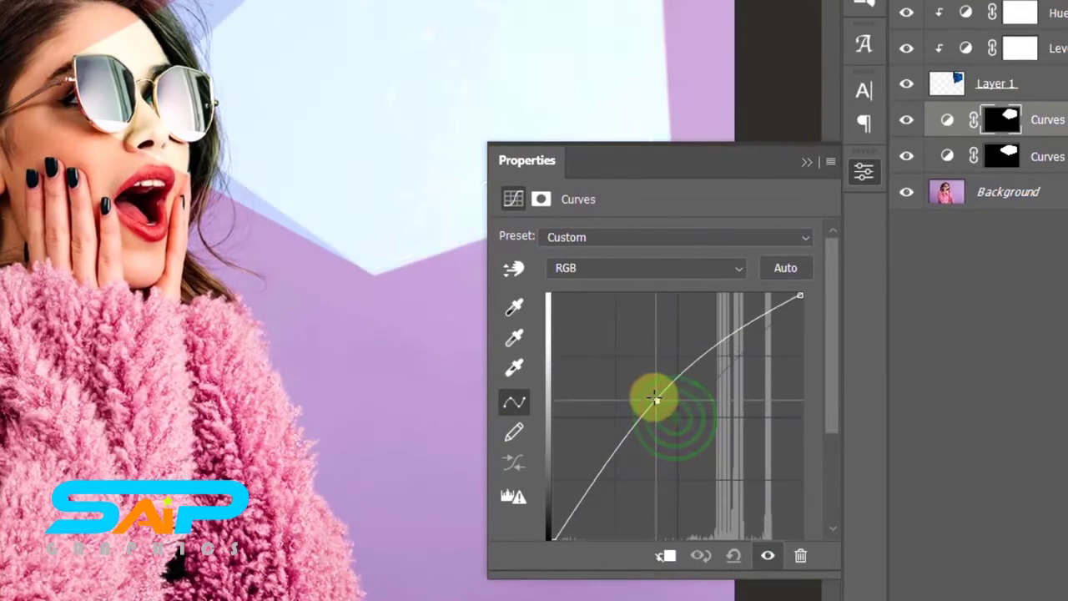
left_click_drag(654, 397, 652, 395)
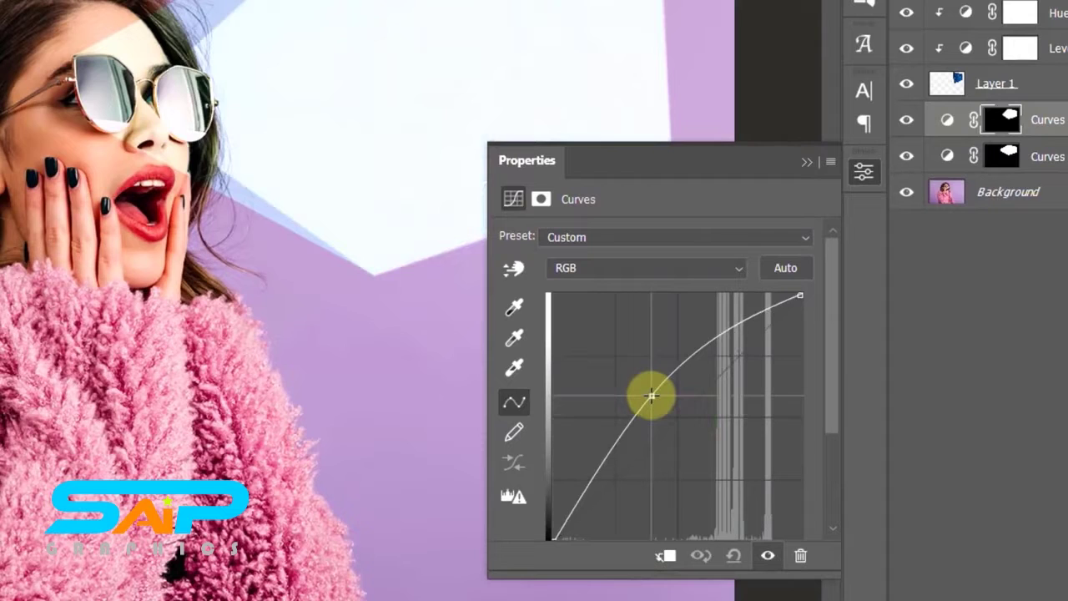
Lower the Red channel's midtones in the second Curves adjustment to give the bright beam a cyan tint.
left_click(673, 270)
left_click(668, 305)
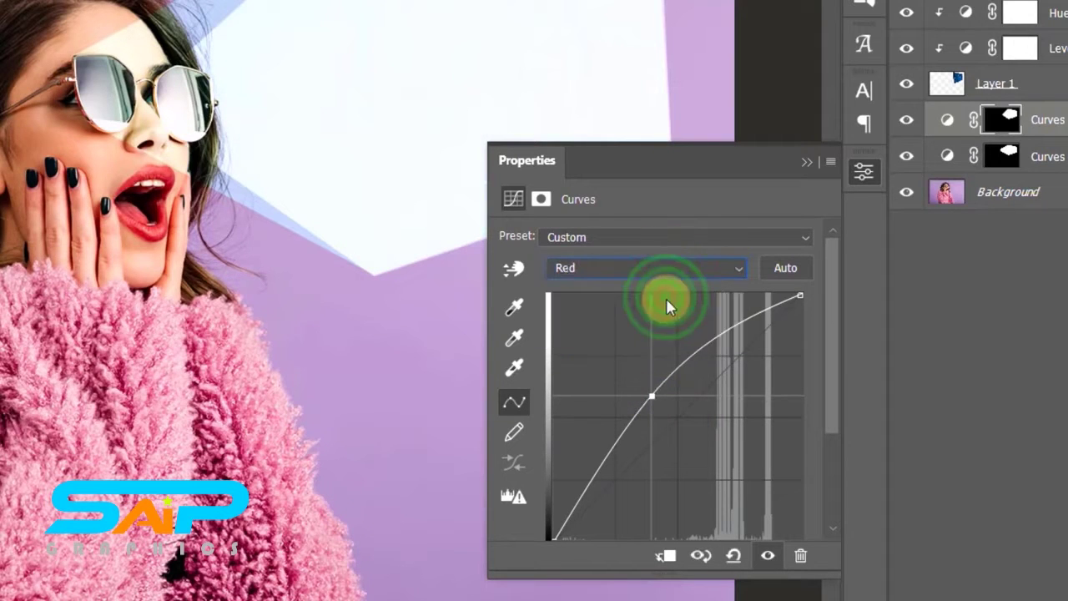
left_click_drag(676, 419, 698, 432)
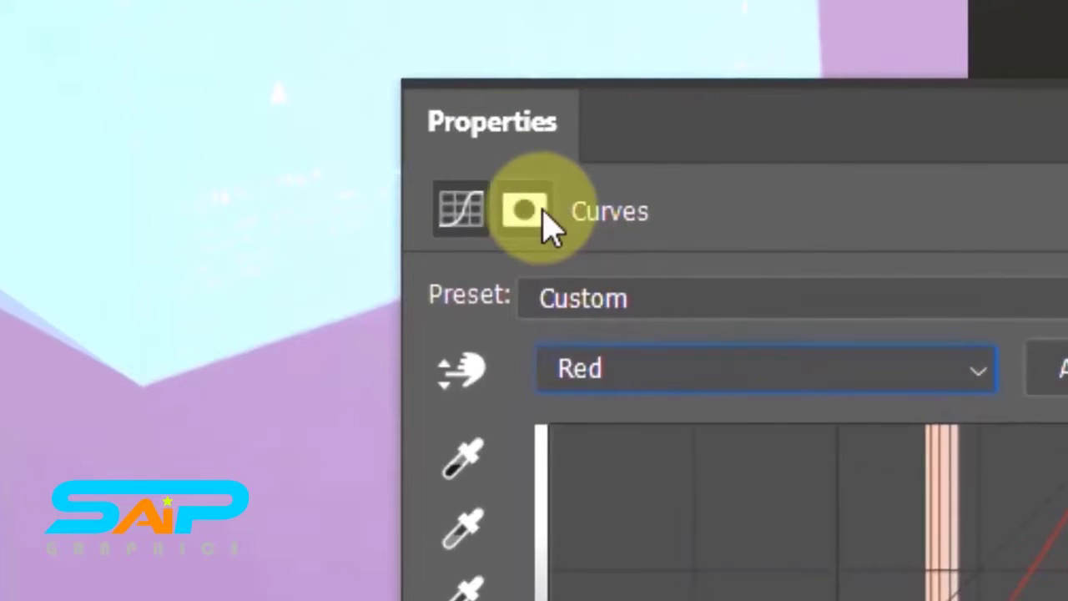
Feather the layer mask of the Curves 2 adjustment to soften the beam's edges.
left_click(526, 212)
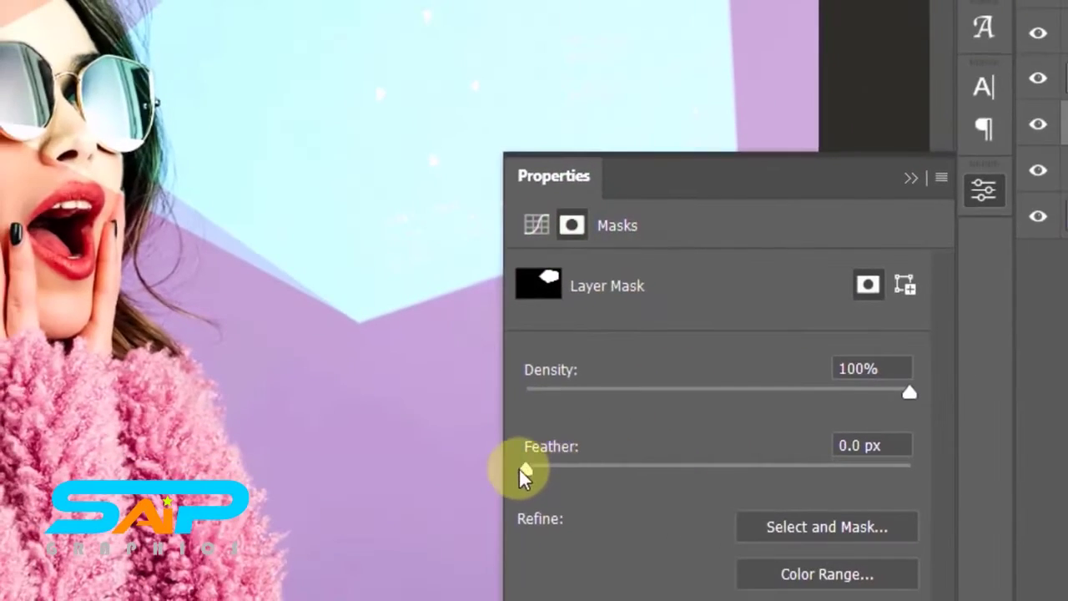
left_click_drag(526, 472, 527, 472)
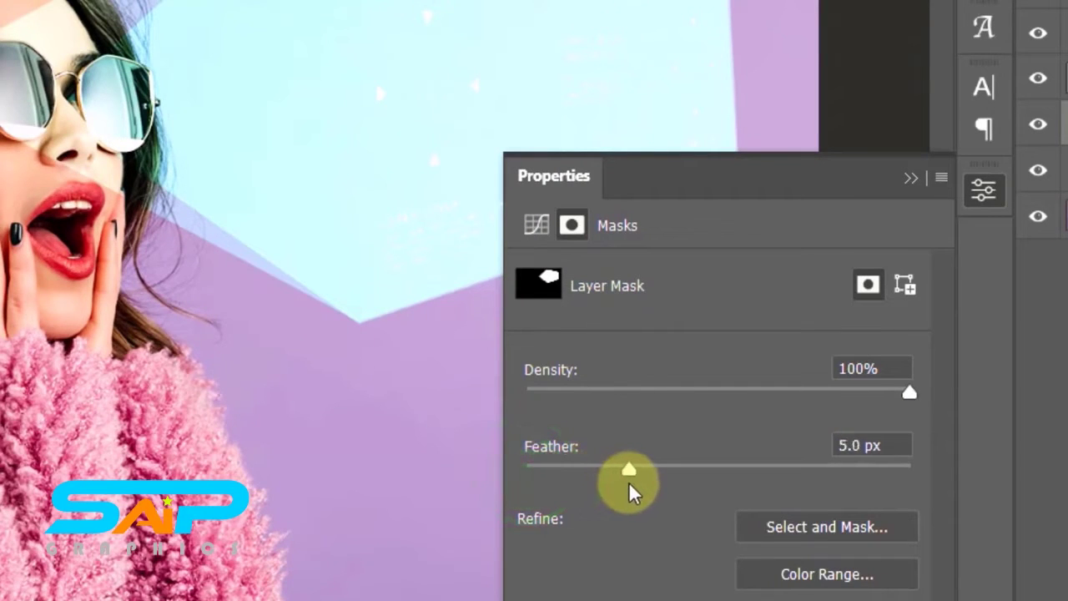
left_click_drag(649, 484, 685, 482)
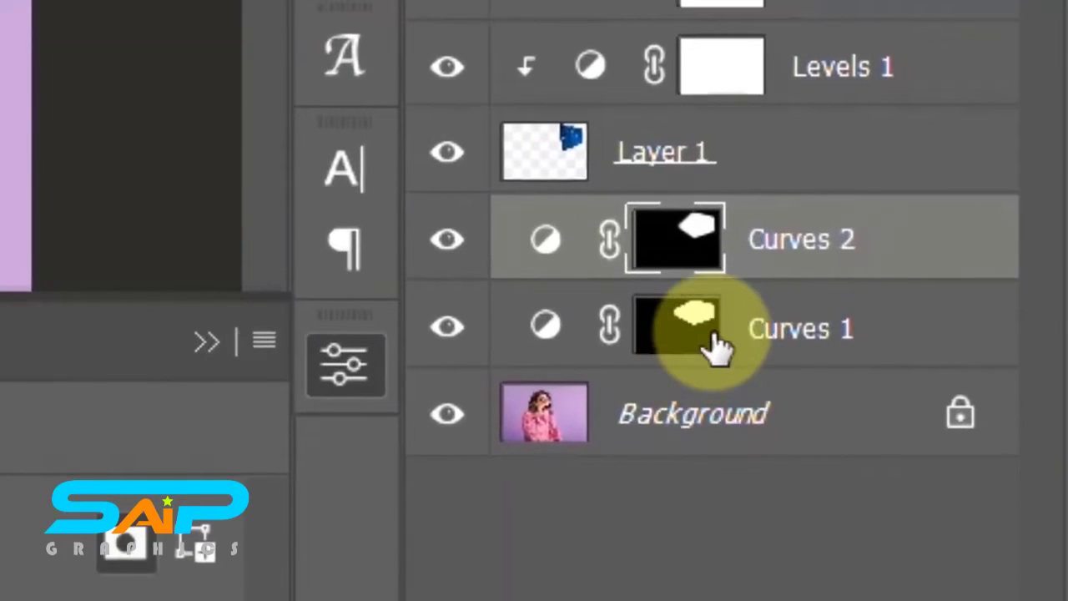
Feather the Curves 1 layer mask by about 13.1 px.
left_click(716, 344)
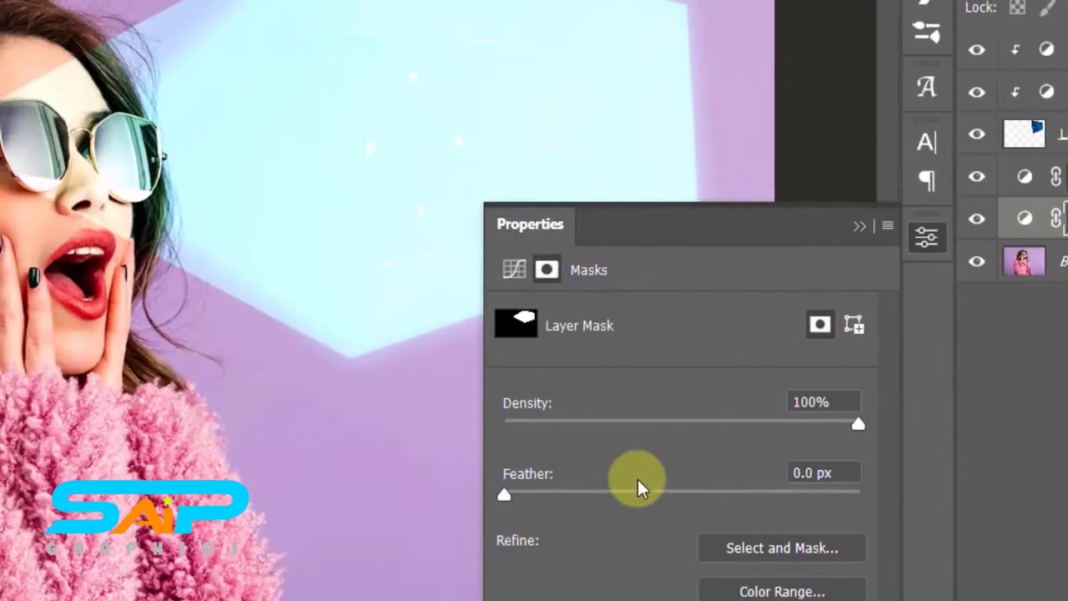
left_click_drag(636, 492, 657, 492)
left_click_drag(655, 496, 651, 496)
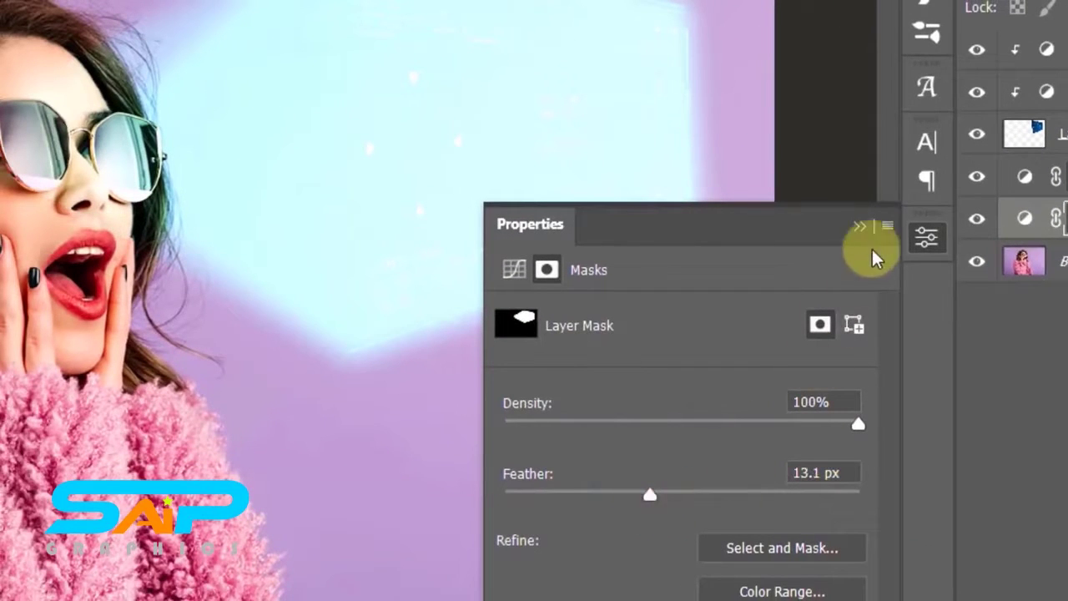
left_click(865, 225)
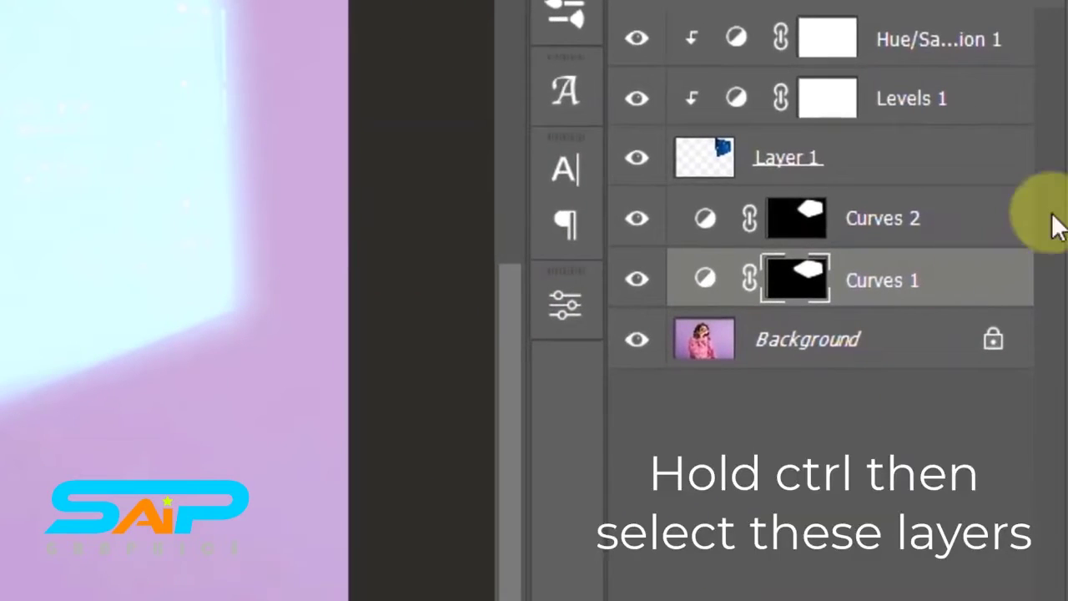
Group the Curves 1 and Curves 2 adjustments and add a layer mask to the group.
left_click(976, 224, "ctrl")
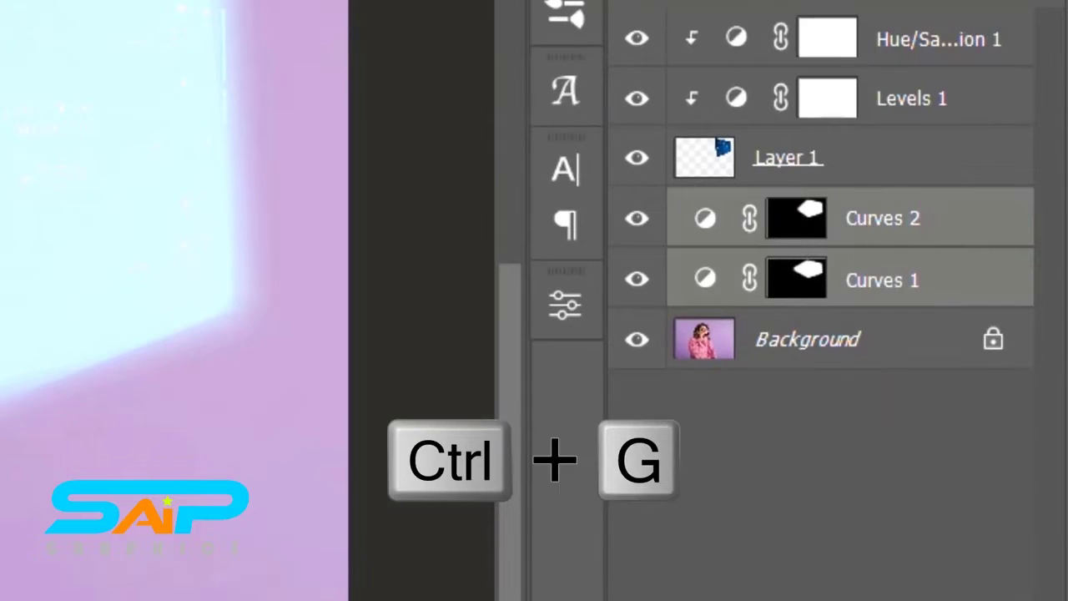
key("ctrl+g")
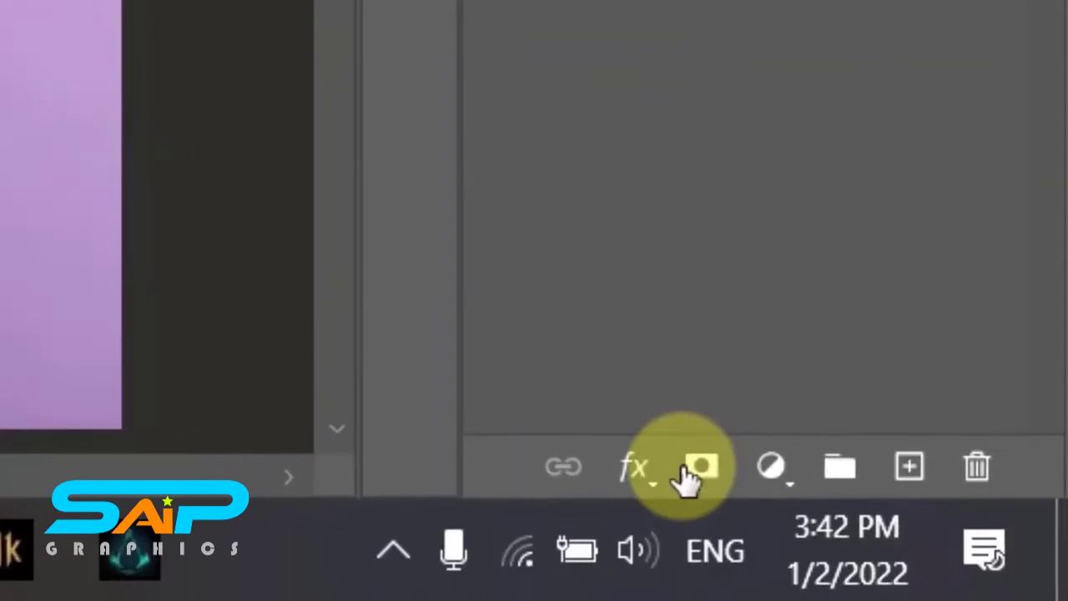
left_click(683, 471)
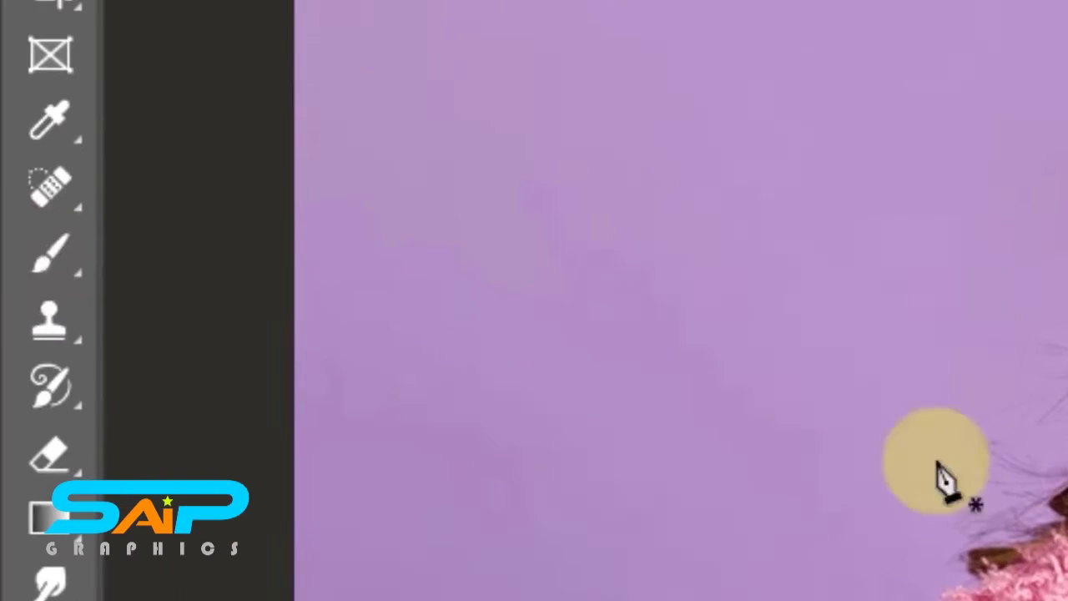
Paint black on the group mask over the infographic using a soft brush of about 291 px, 0% hardness and 100% opacity.
left_click(30, 259)
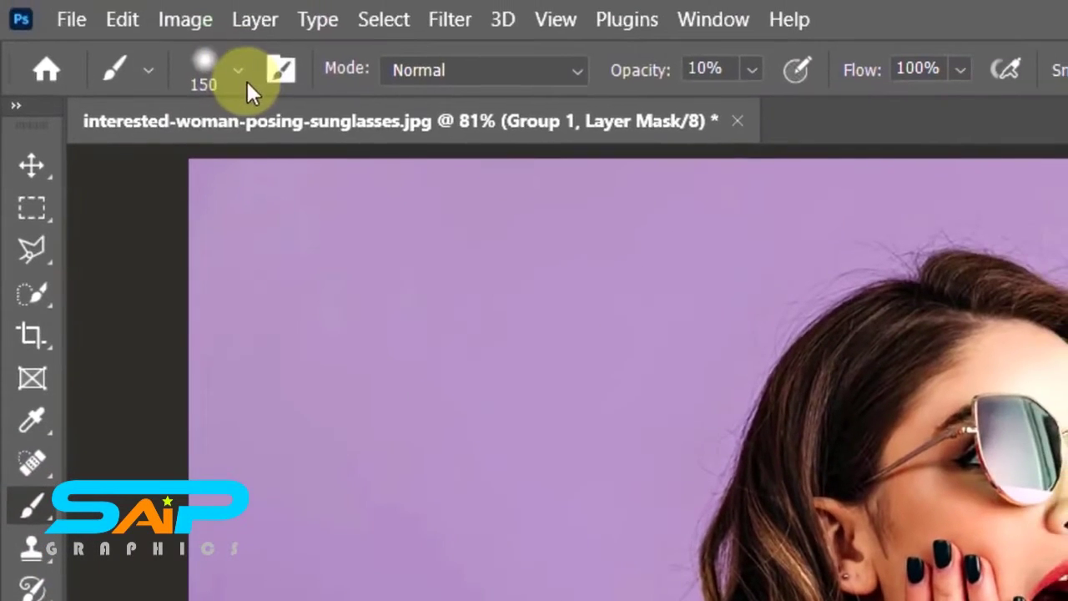
left_click(240, 71)
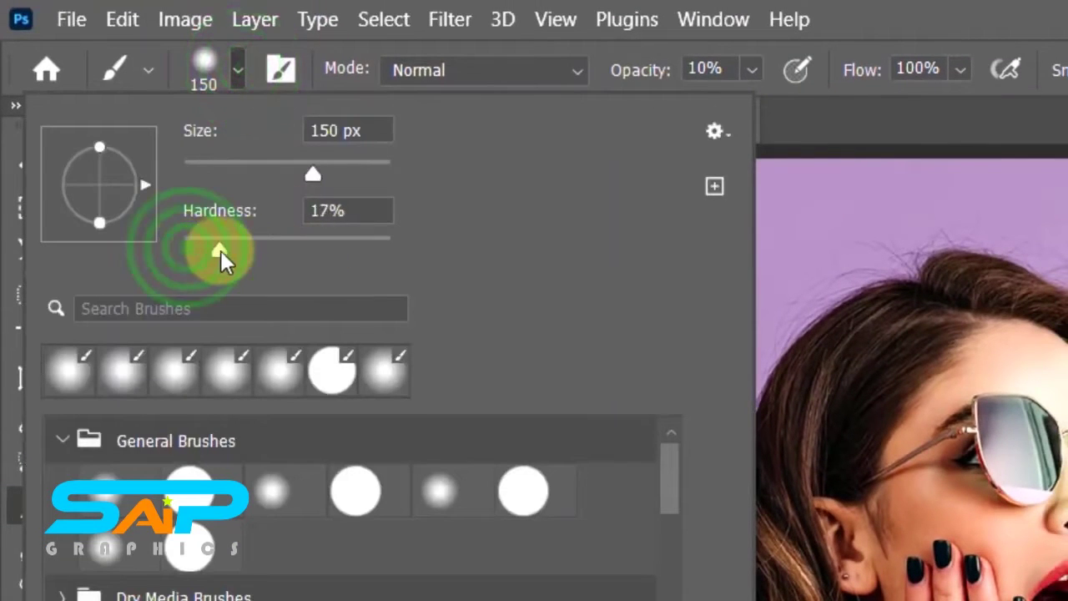
left_click(157, 257)
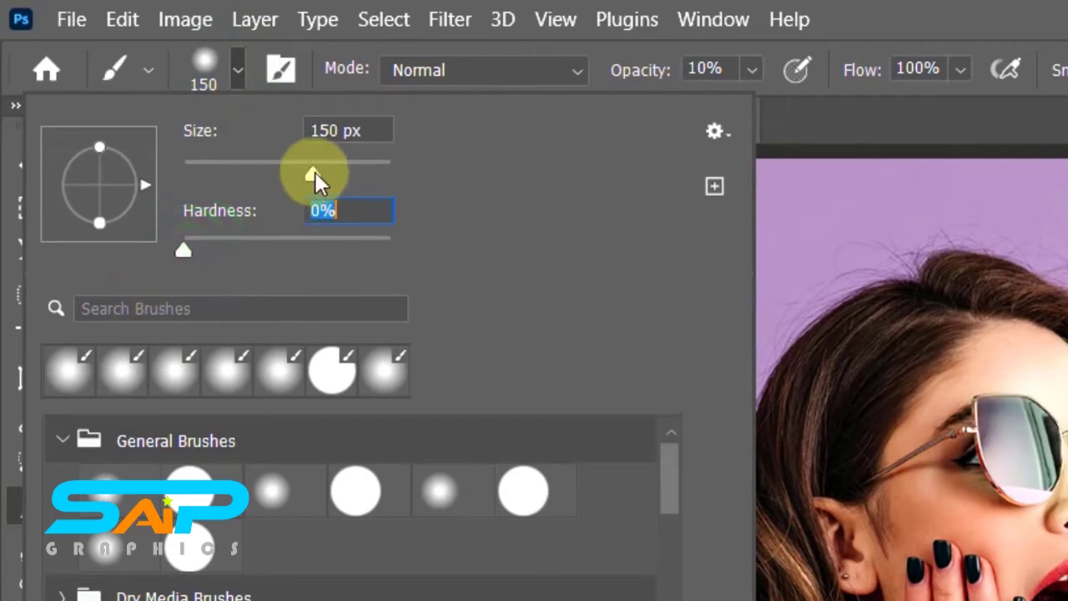
left_click_drag(314, 174, 349, 173)
left_click(752, 70)
left_click_drag(753, 107, 935, 107)
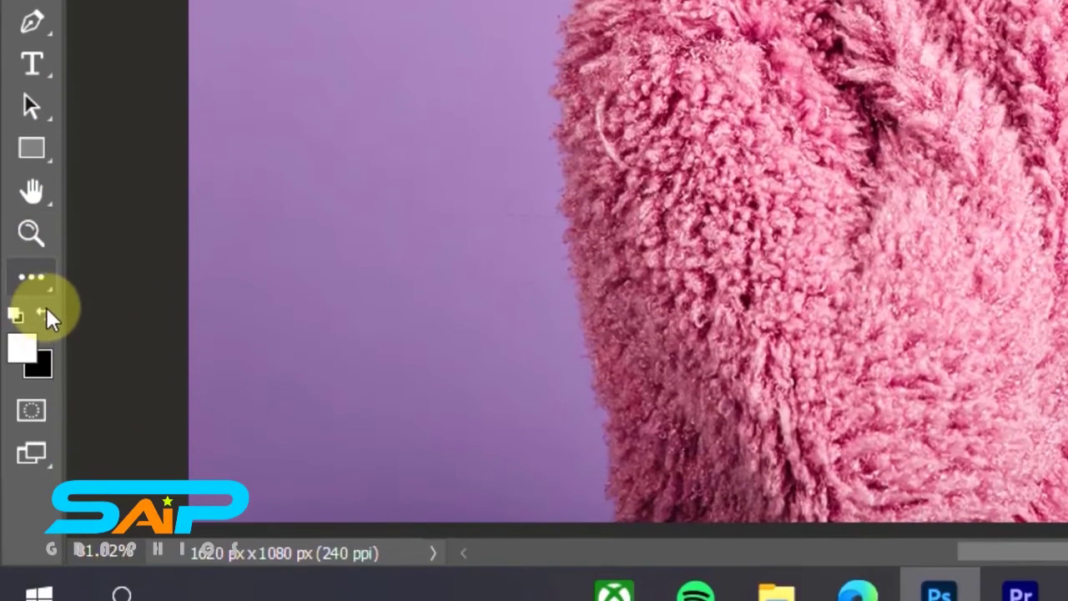
left_click(48, 318)
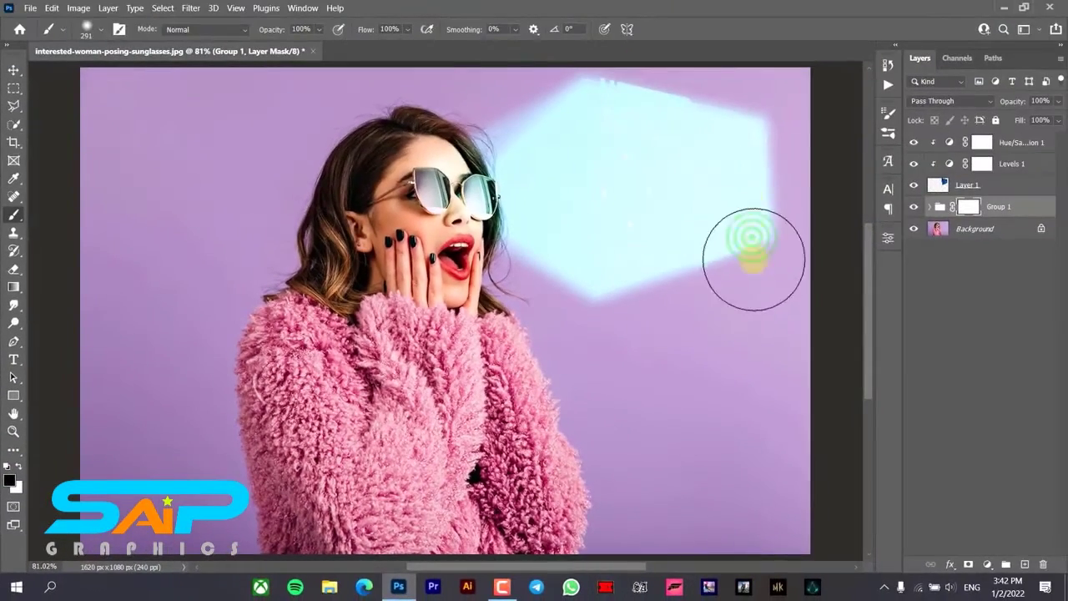
mouse_move(758, 258)
left_mouse_down()
mouse_move(783, 246)
mouse_move(738, 261)
mouse_move(716, 200)
mouse_move(712, 98)
mouse_move(678, 54)
mouse_move(676, 121)
mouse_move(631, 73)
mouse_move(659, 155)
mouse_move(670, 296)
mouse_move(661, 309)
mouse_move(632, 185)
mouse_move(629, 90)
mouse_move(657, 146)
mouse_move(667, 282)
mouse_move(628, 299)
left_mouse_up()
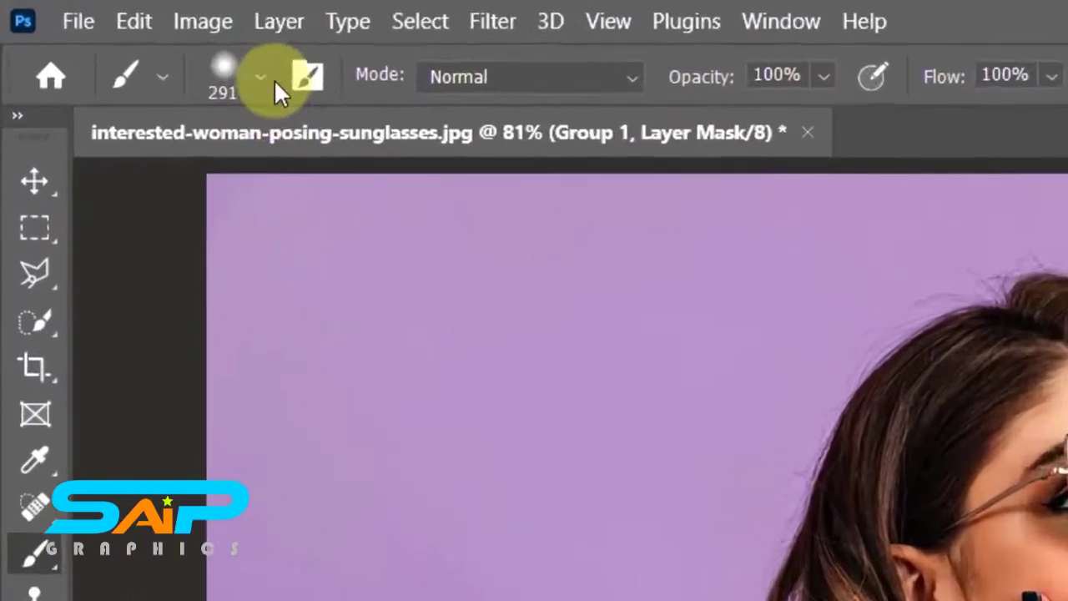
Paint white on the Group 1 mask over the light beam beside the face using a soft brush of 401 px at 9% opacity.
left_click(102, 30)
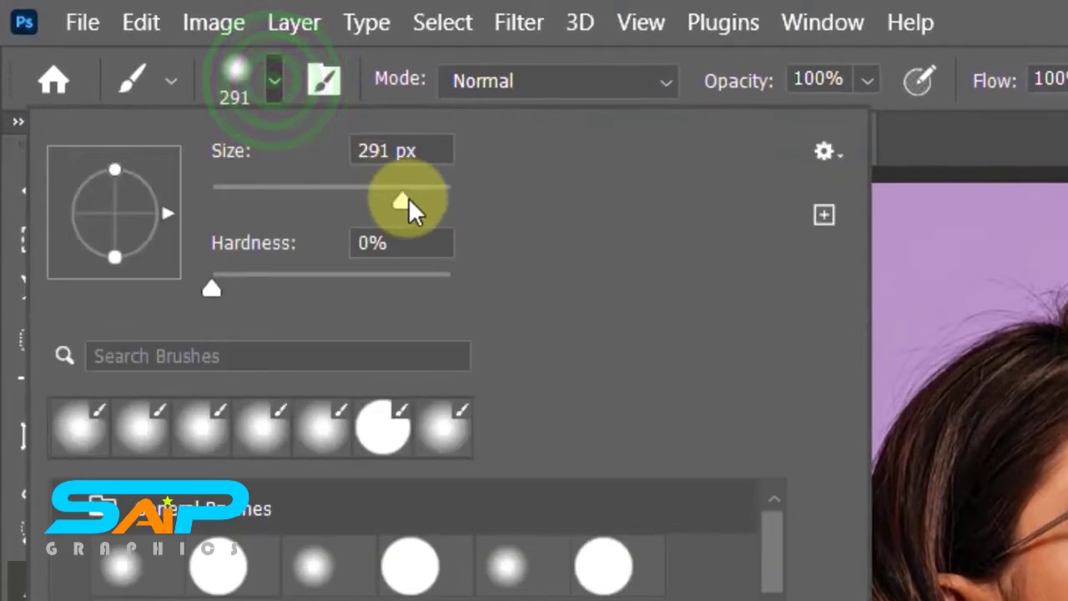
left_click_drag(409, 197, 418, 200)
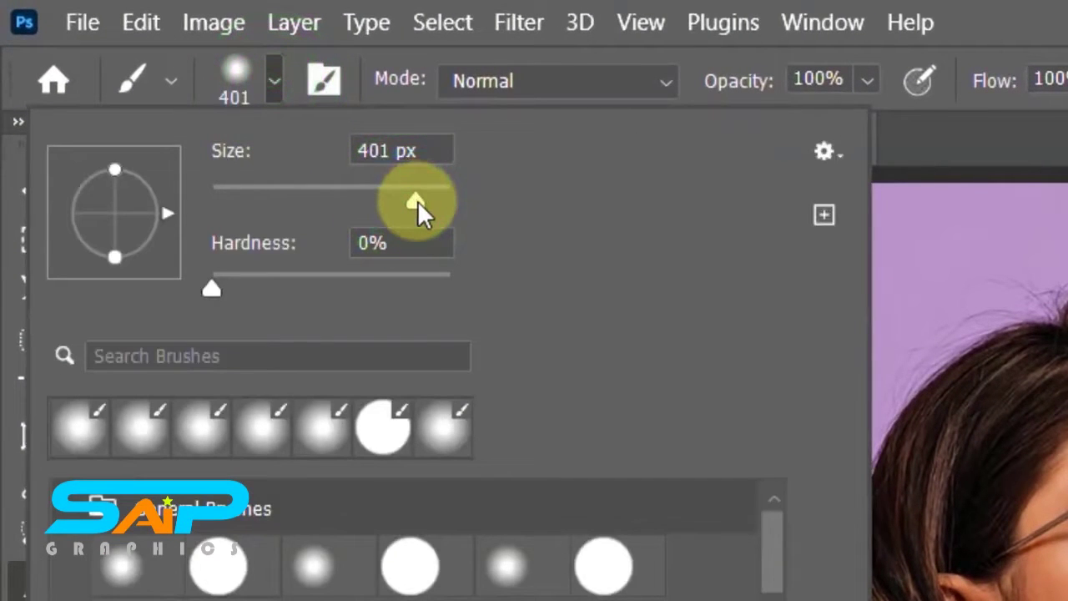
left_click(870, 79)
left_click_drag(869, 79, 750, 127)
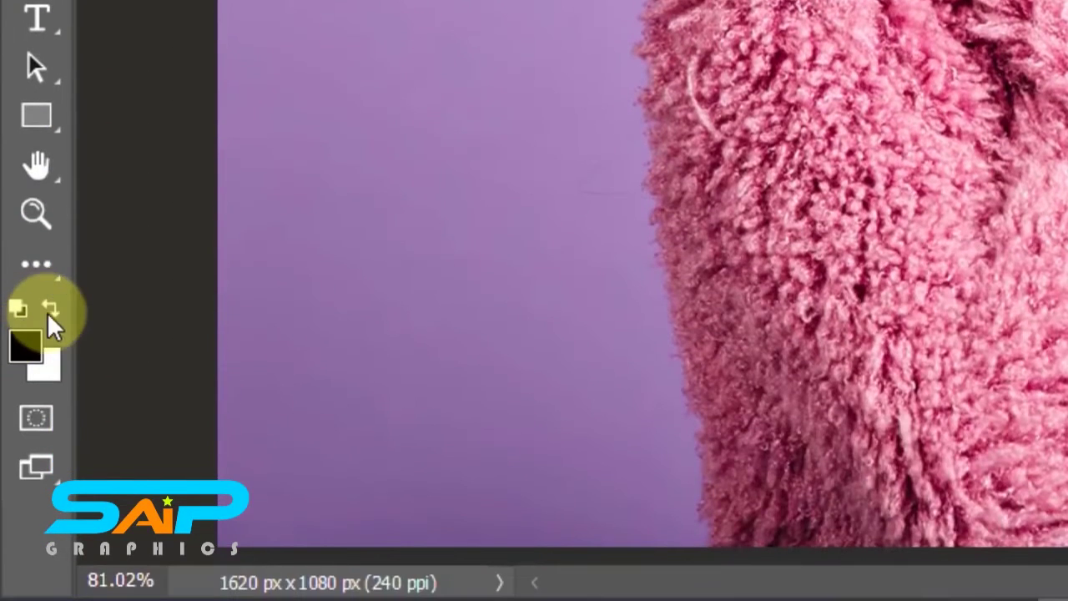
left_click(50, 309)
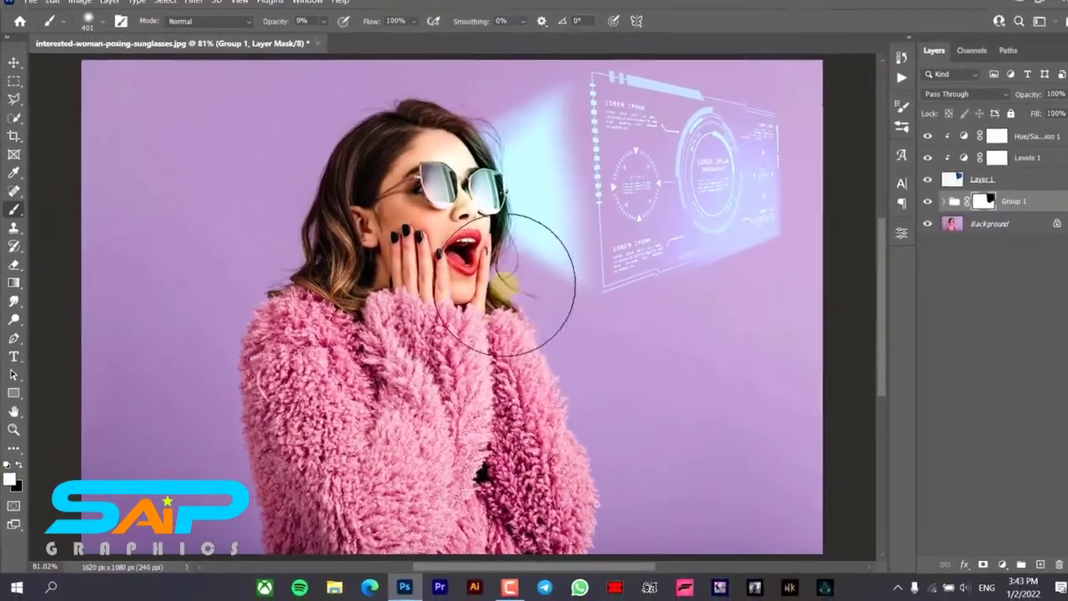
left_click(508, 285)
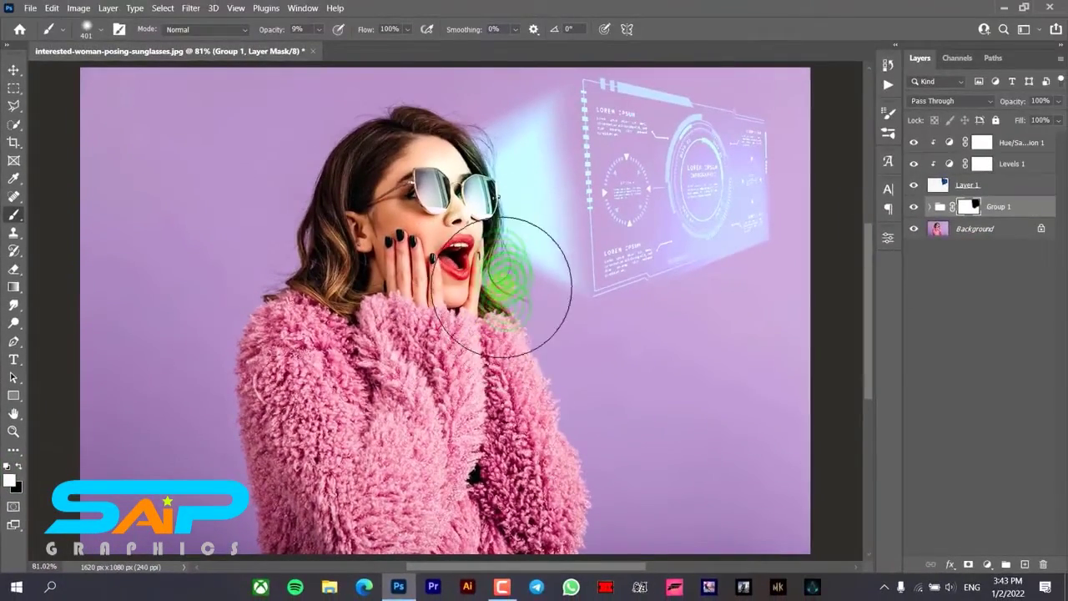
left_click(503, 185)
left_click(515, 195)
left_click(520, 158)
left_click(521, 149)
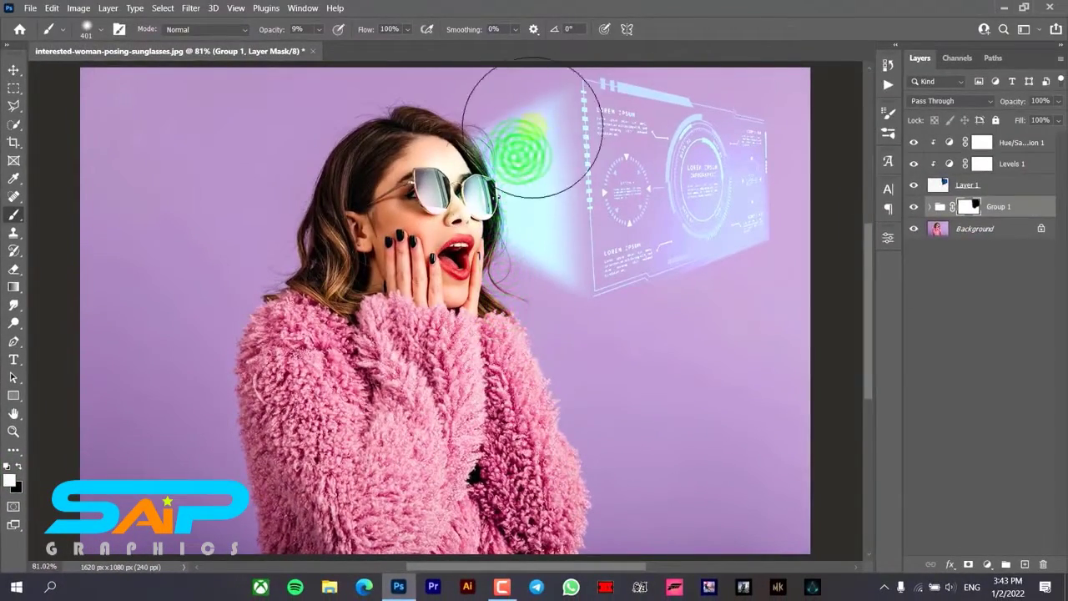
left_click(520, 231)
left_click(550, 344)
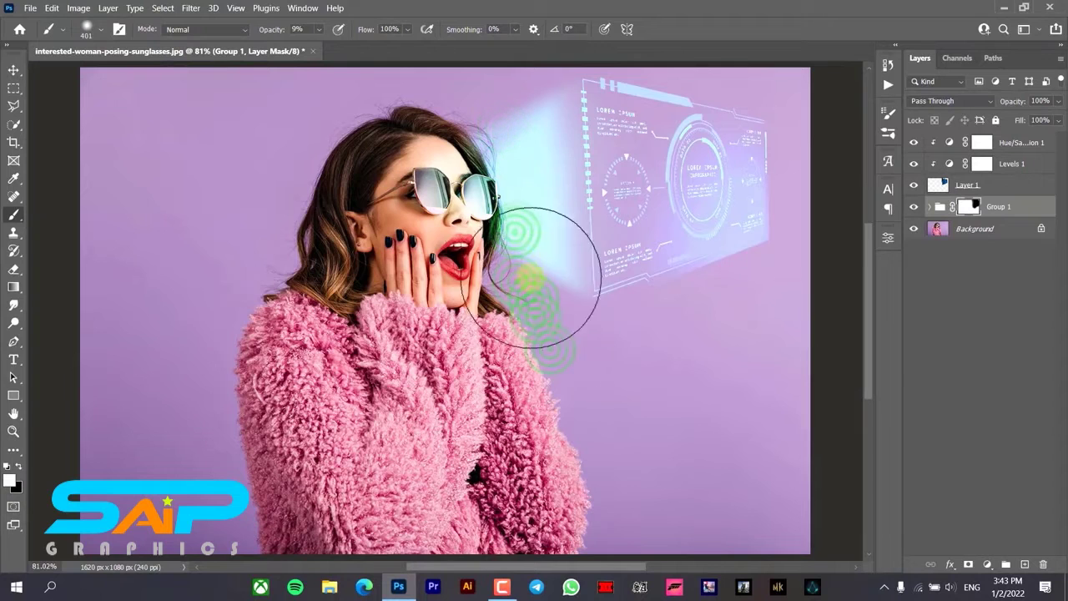
left_click(548, 298)
left_click(524, 238)
left_click(522, 135)
left_click(524, 134)
Paint black on the Group 1 mask over the infographic's near half to fade the beam there, using the same low-opacity brush.
key("x")
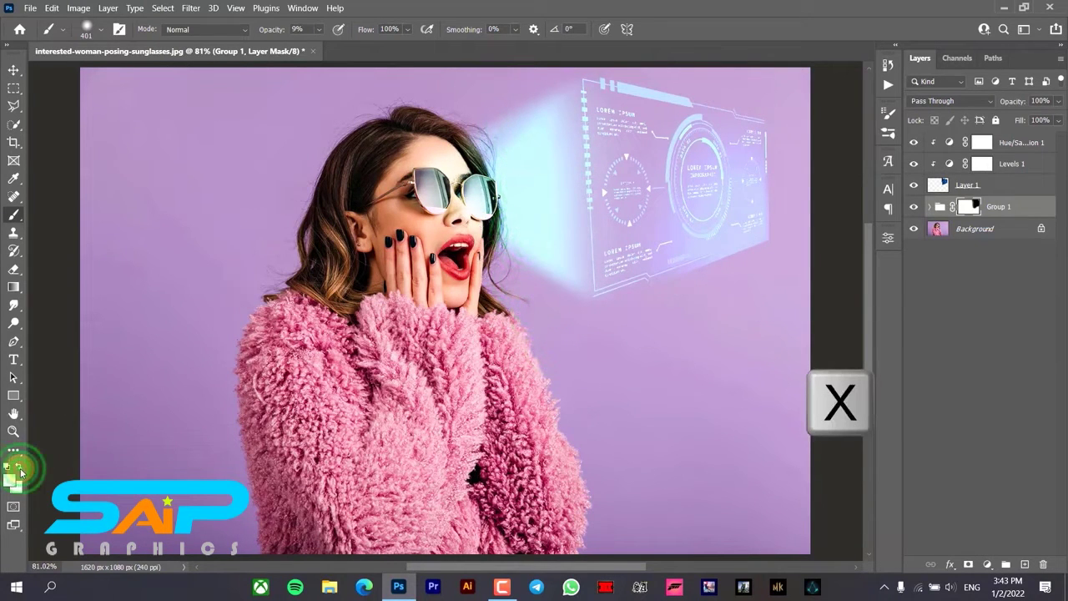
left_click(634, 231)
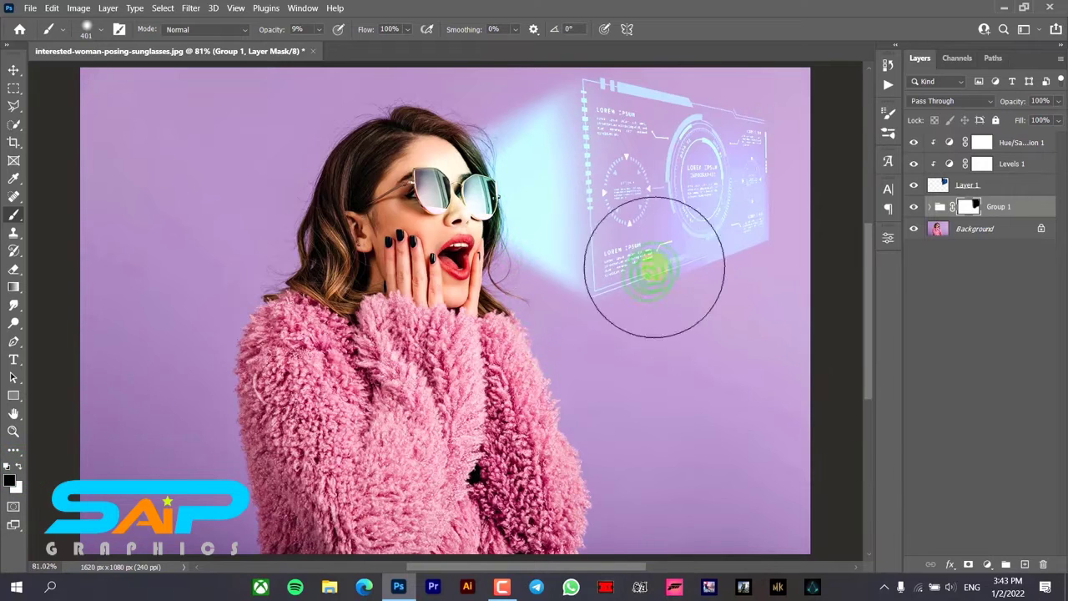
left_click(657, 267)
left_click(598, 94)
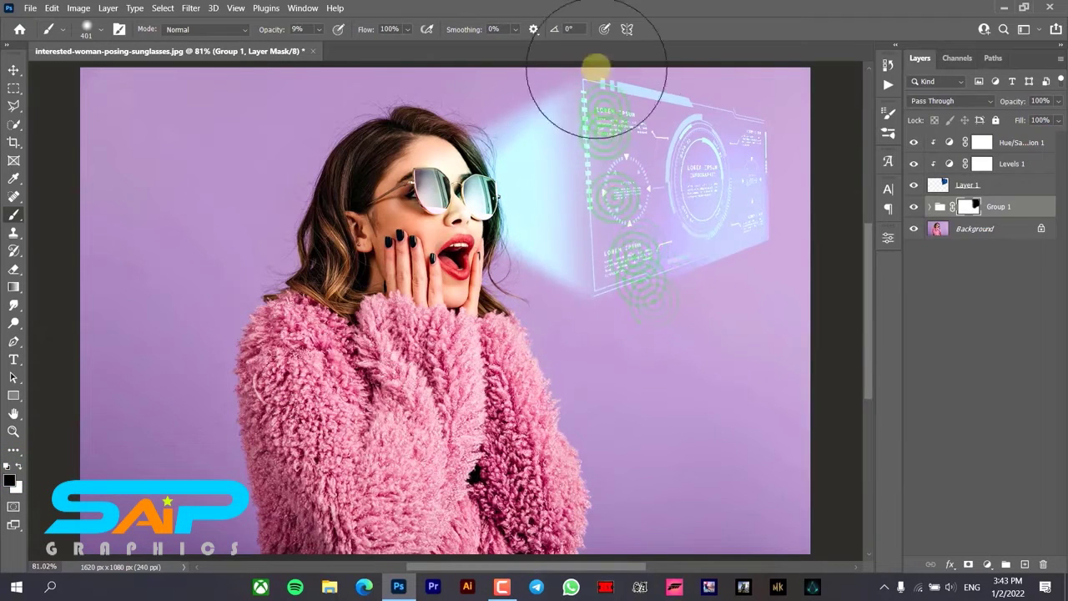
left_click(630, 185)
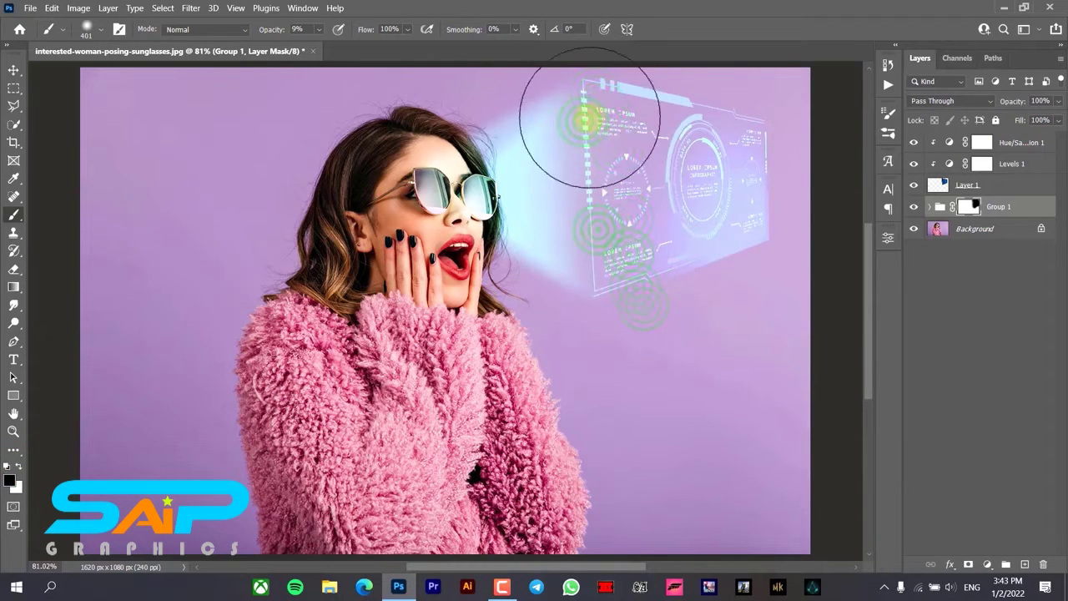
left_click(625, 228)
left_click(632, 316)
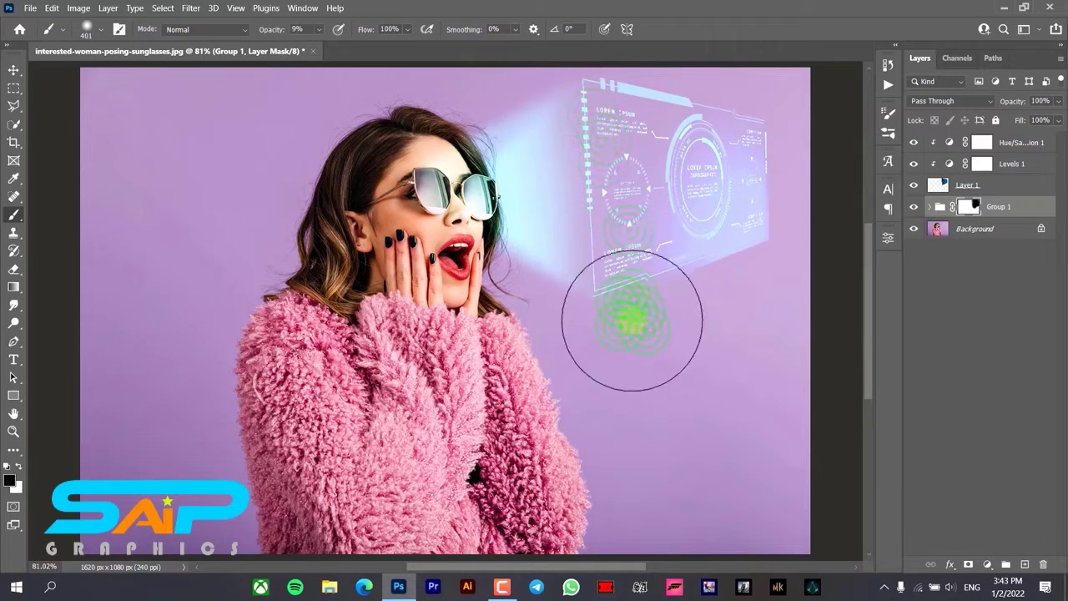
left_click(665, 245)
left_click(631, 176)
left_click(599, 245)
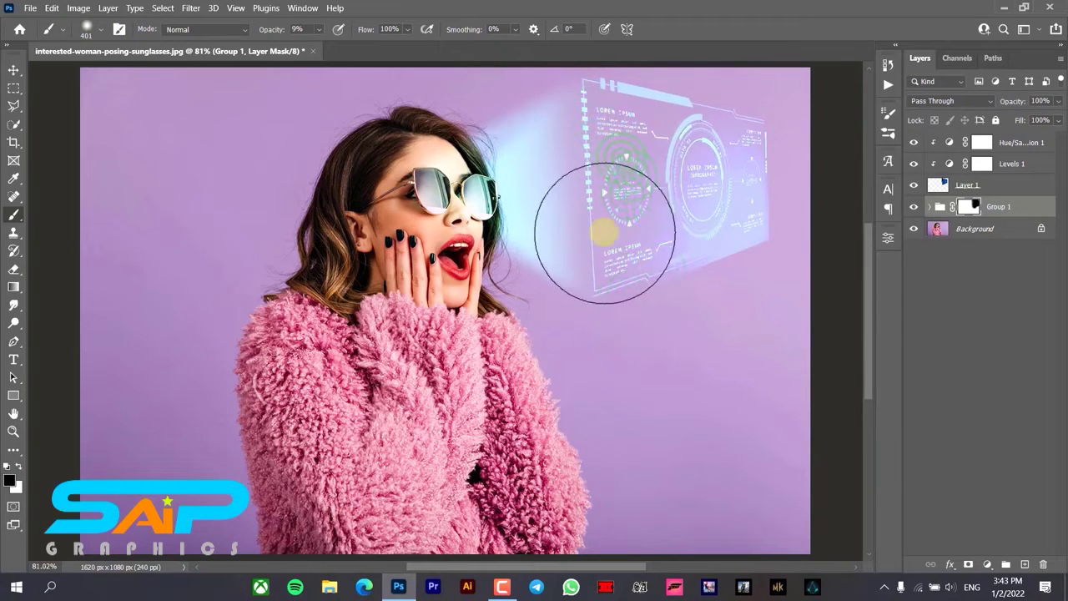
Paint white on the Group 1 mask near the sunglasses and the beam's source to strengthen the light there.
key("x")
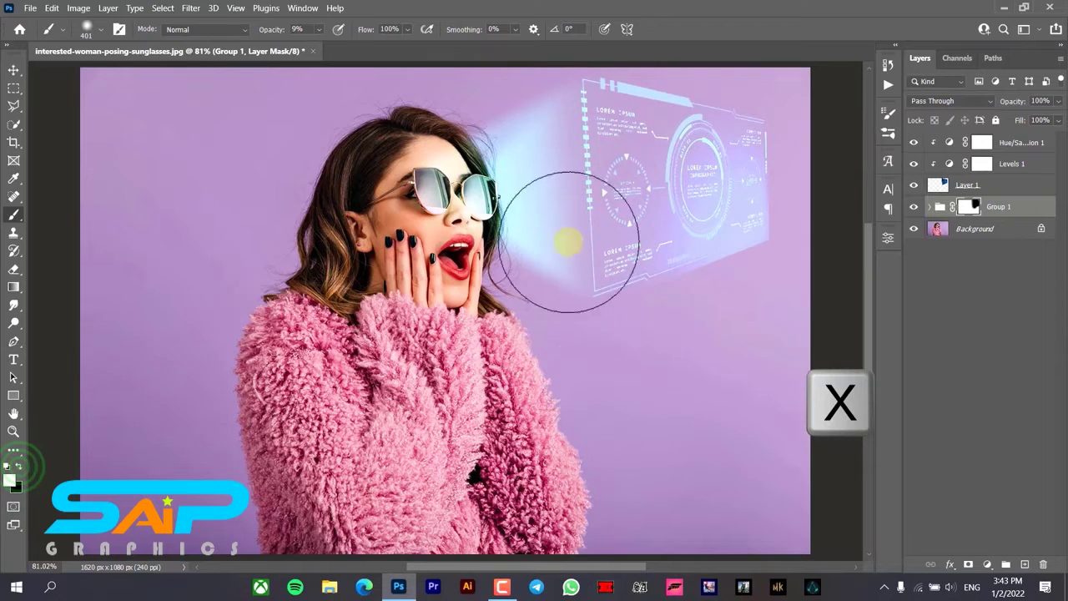
left_click(539, 310)
left_click(515, 150)
left_click(530, 116)
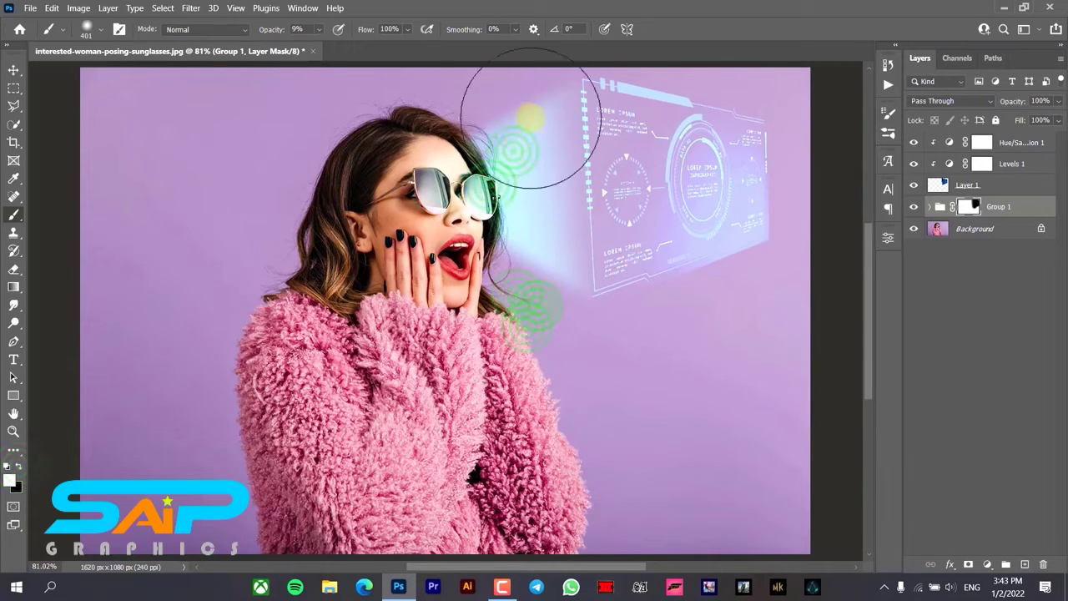
left_click(507, 179)
left_click(500, 217)
left_click(538, 224)
left_click(515, 171)
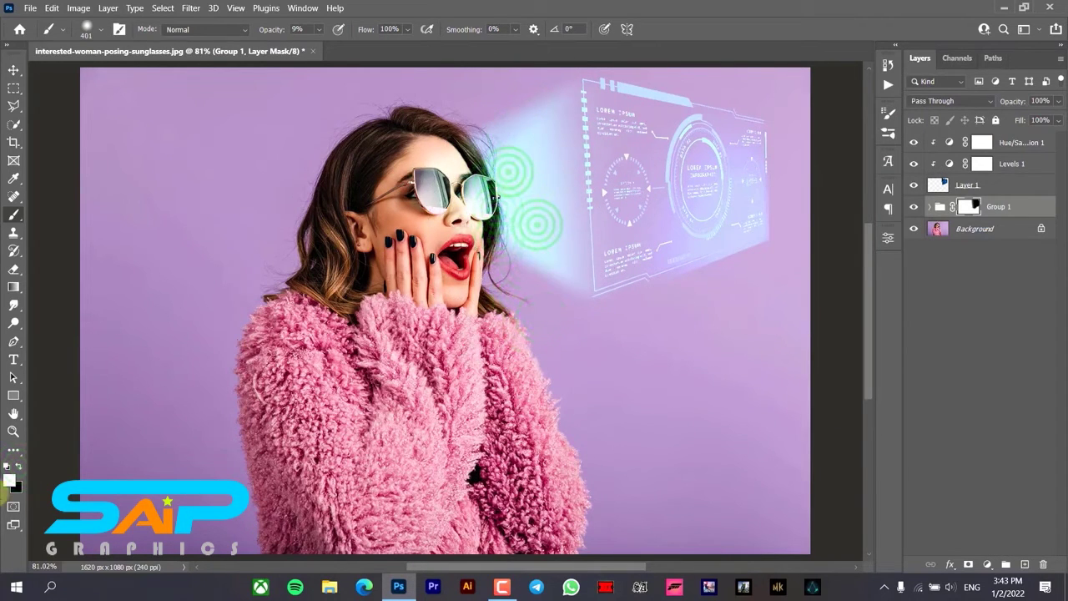
Fade the beam over the infographic with one more stroke on the Group 1 mask and slightly lower the group's opacity.
left_click_drag(639, 298, 626, 203)
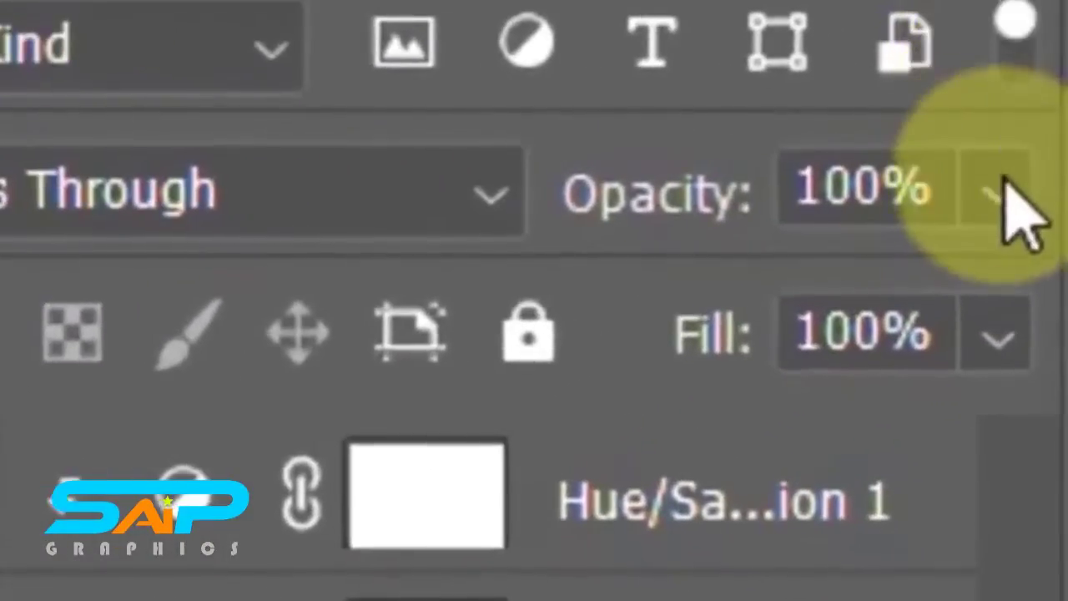
left_click(1004, 190)
left_click_drag(997, 301, 919, 309)
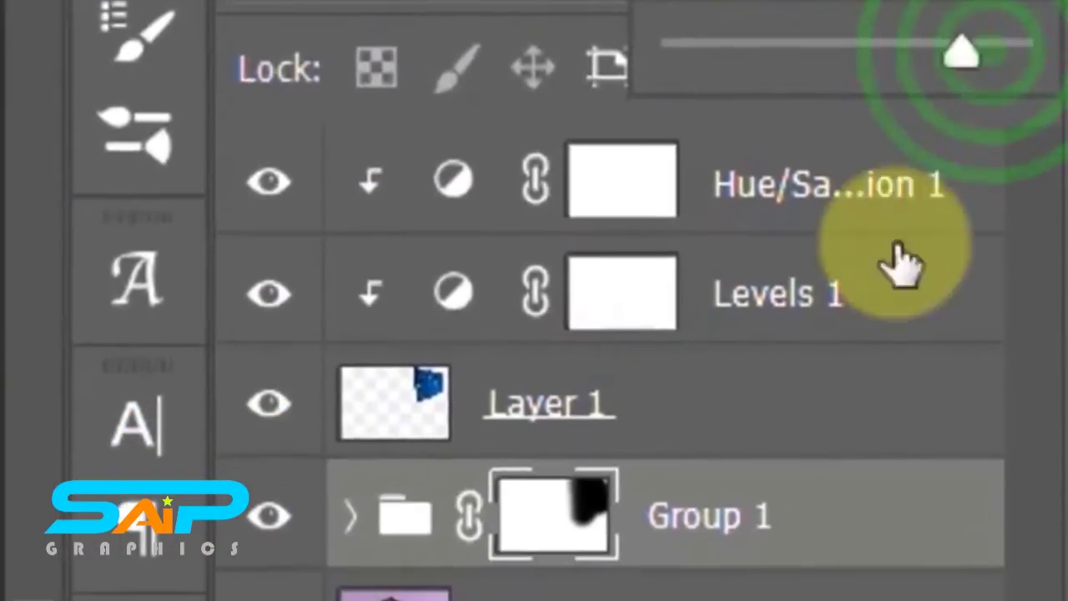
Add a Color Lookup adjustment directly above the Background layer and load the FuturisticBleak.3DL 3D LUT.
left_click(828, 587)
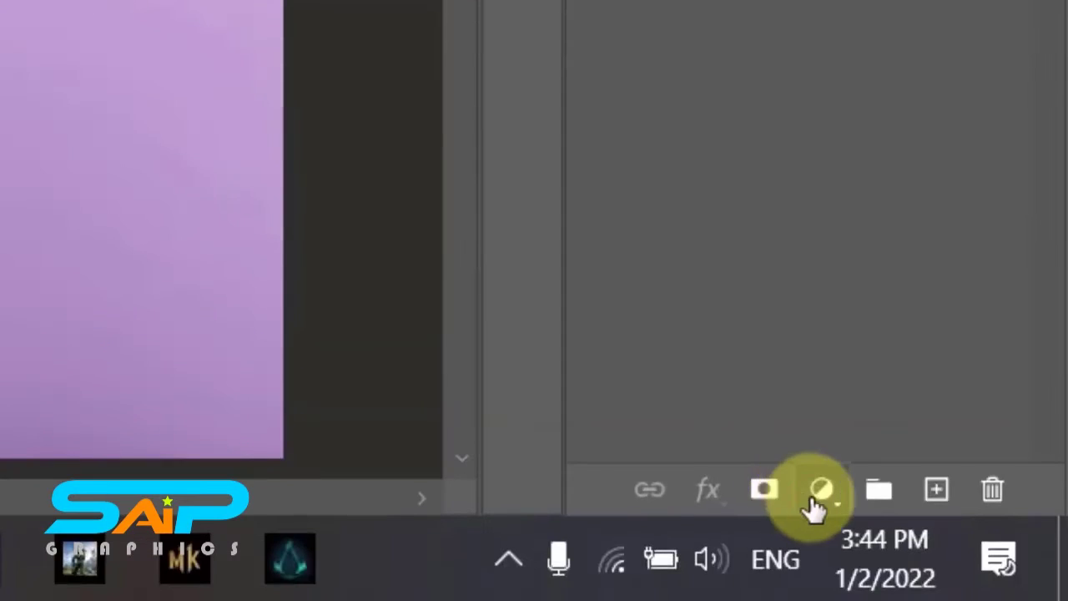
left_click(814, 497)
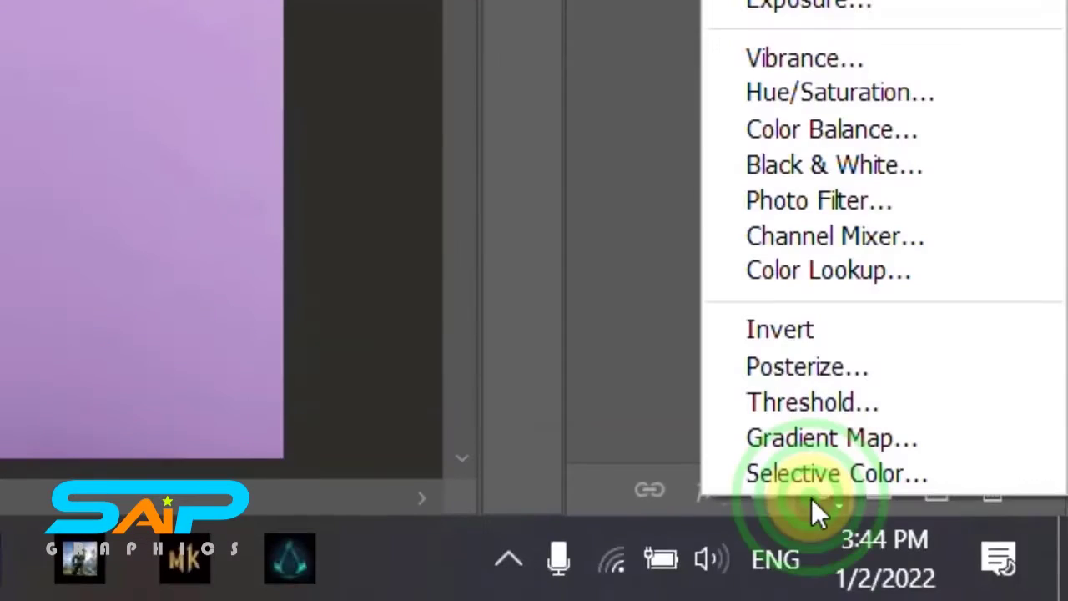
left_click(912, 275)
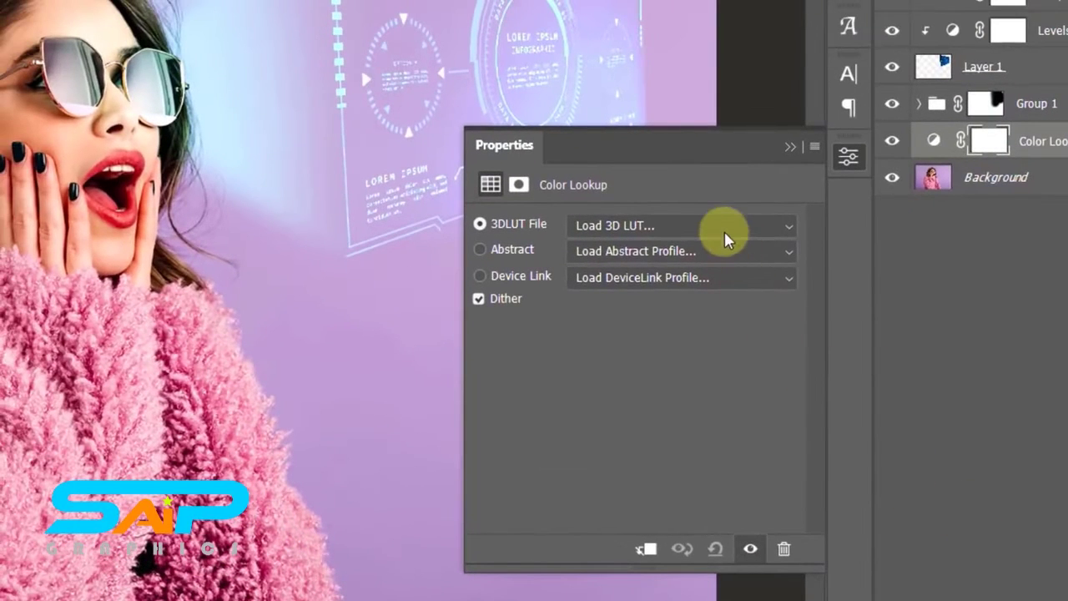
left_click(723, 228)
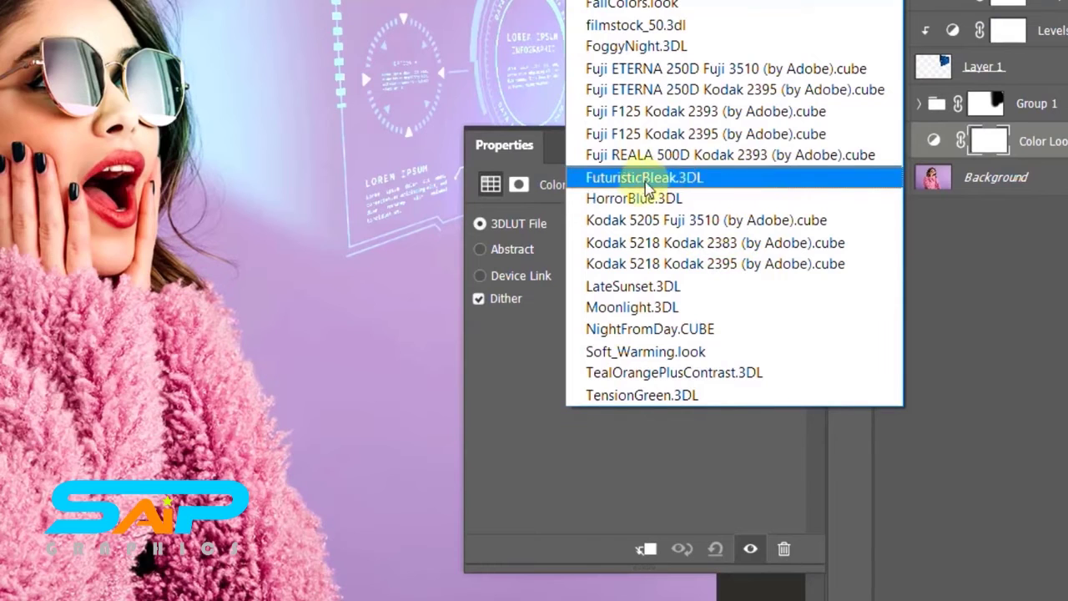
left_click(766, 185)
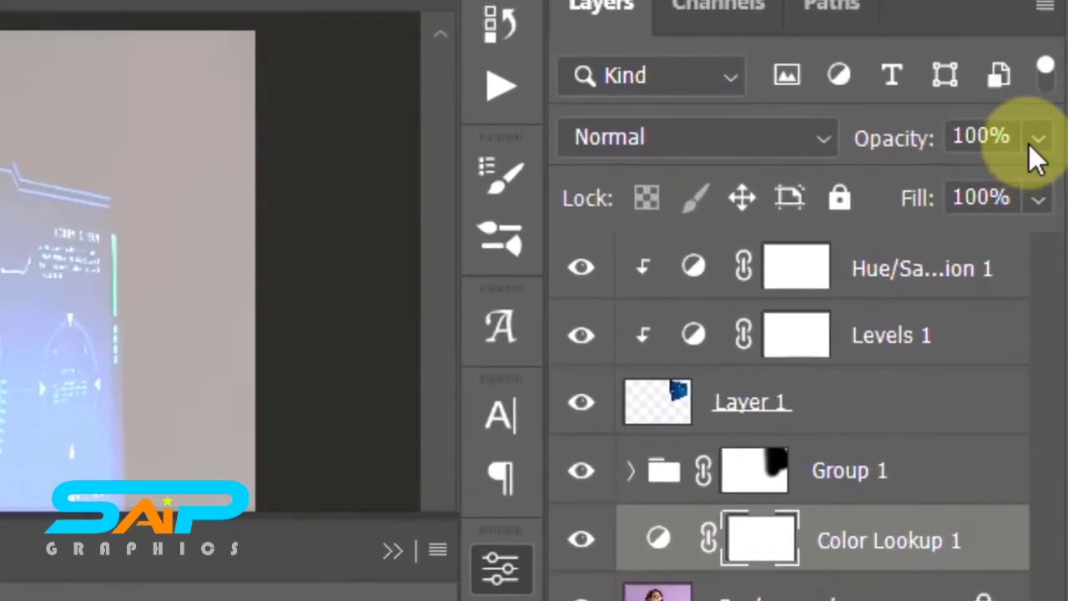
Lower the opacity of the Color Lookup 1 adjustment and toggle its visibility to compare before and after.
left_click(1061, 89)
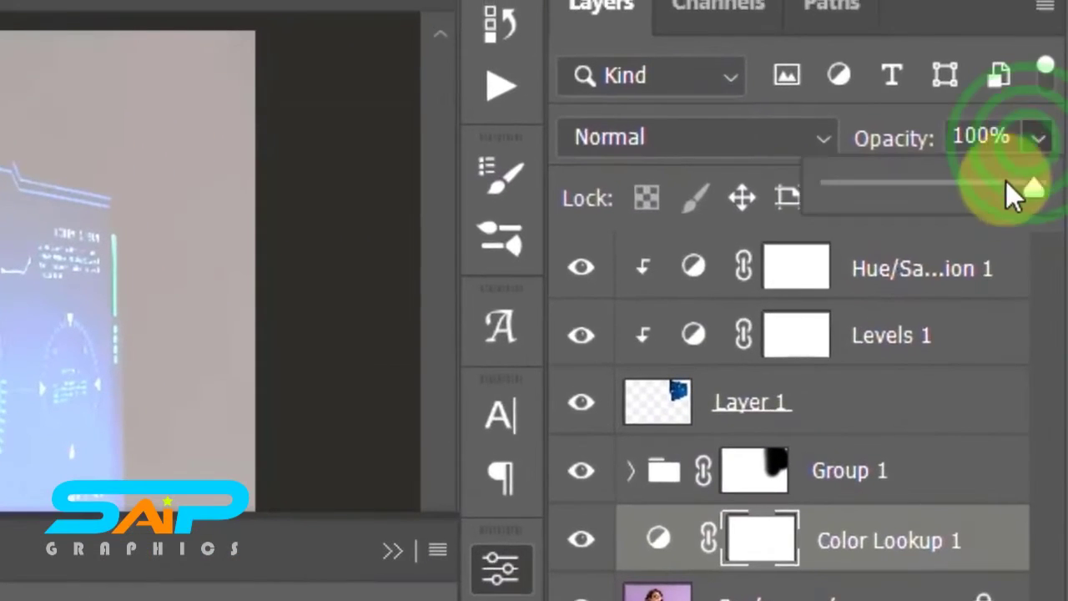
left_click_drag(1055, 137, 1021, 136)
left_click_drag(992, 192, 973, 179)
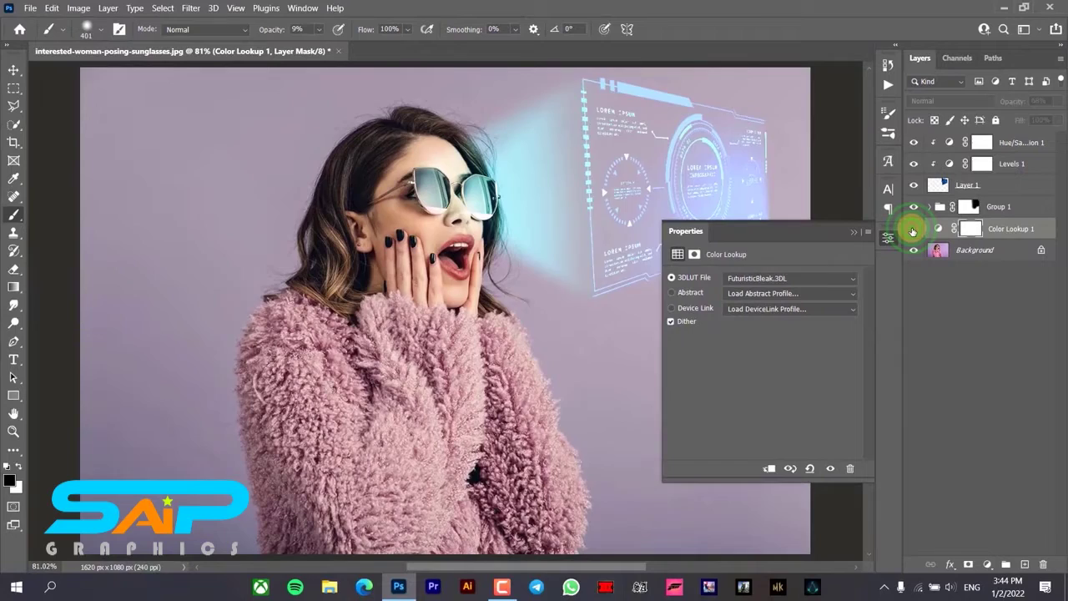
left_click(629, 496)
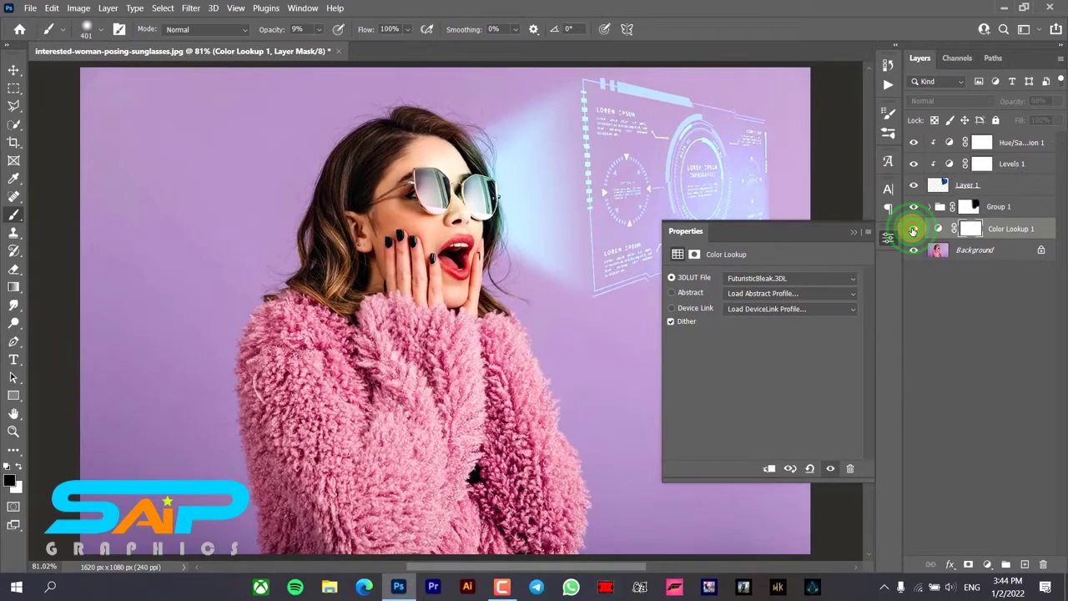
left_click(629, 496)
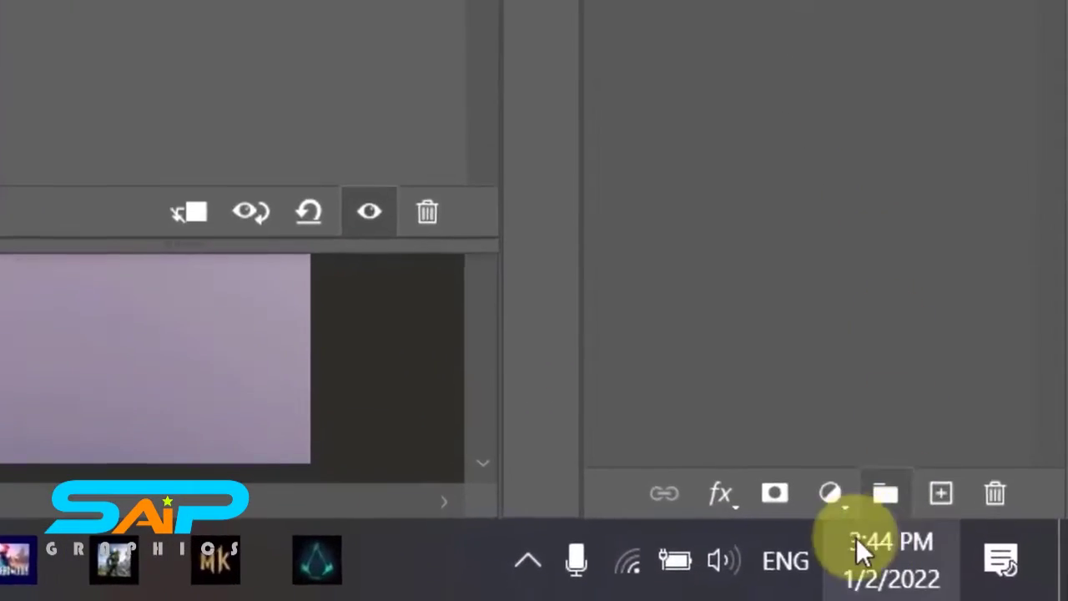
Add a Photo Filter adjustment above Color Lookup 1 with a light cyan colour of about #91feff and a density of 62%.
left_click(987, 564)
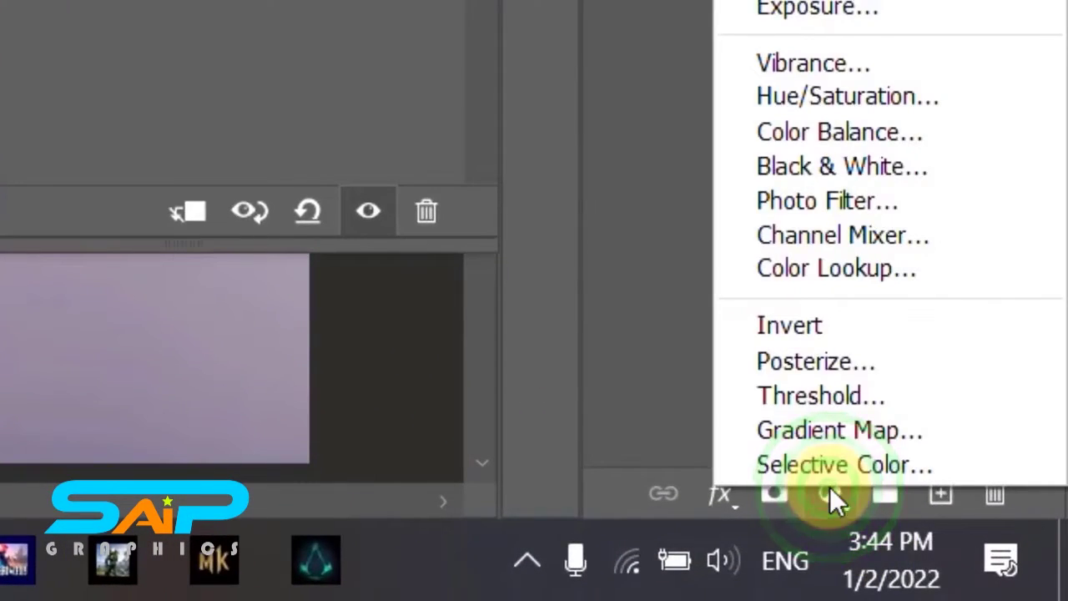
left_click(891, 203)
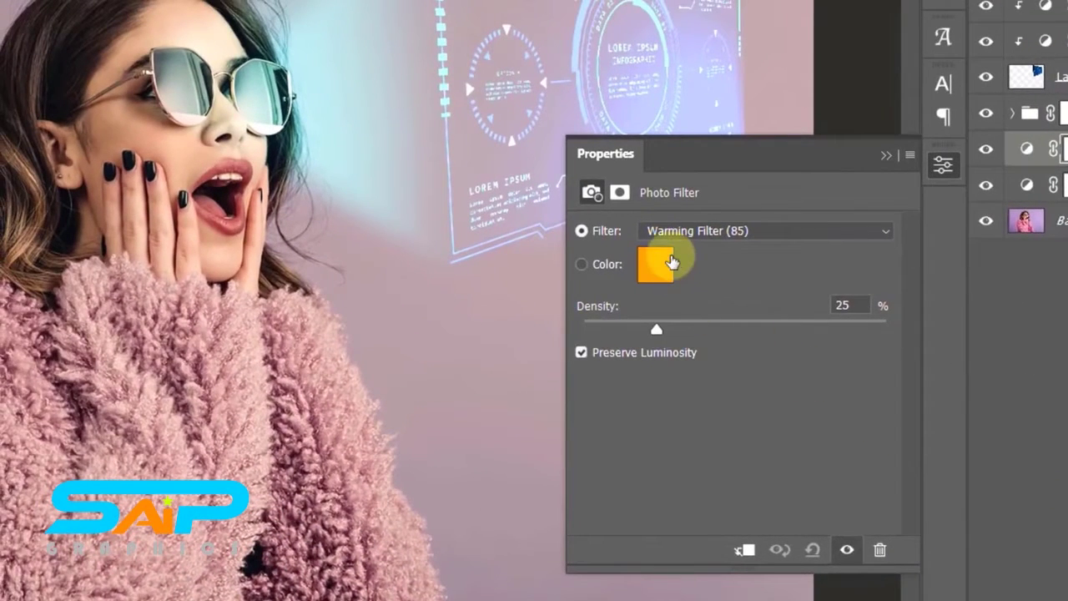
left_click(672, 263)
left_click(803, 255)
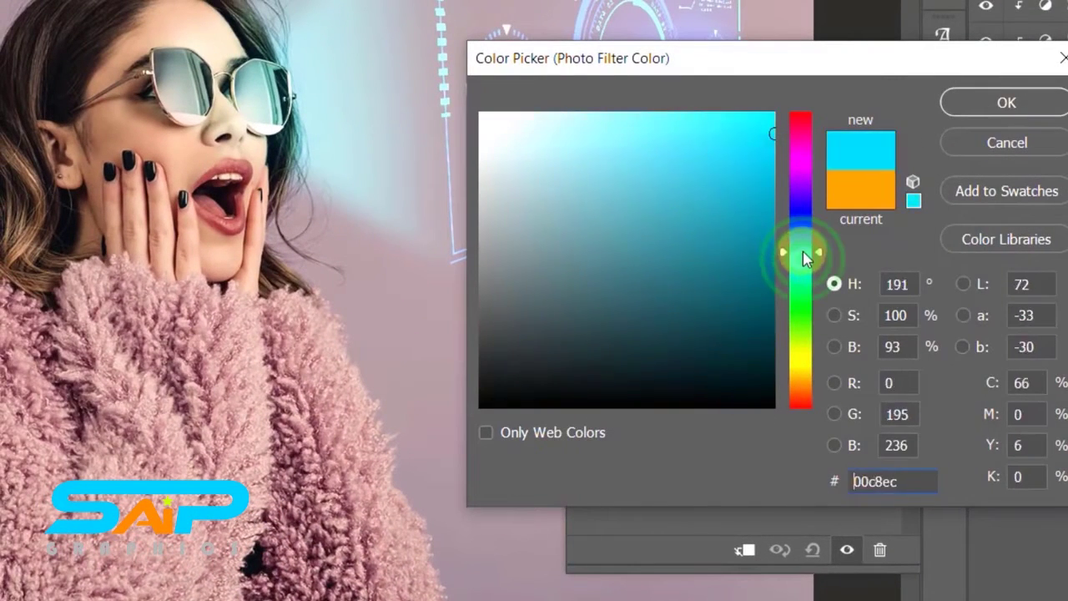
left_click_drag(804, 256, 802, 262)
left_click_drag(674, 162, 606, 87)
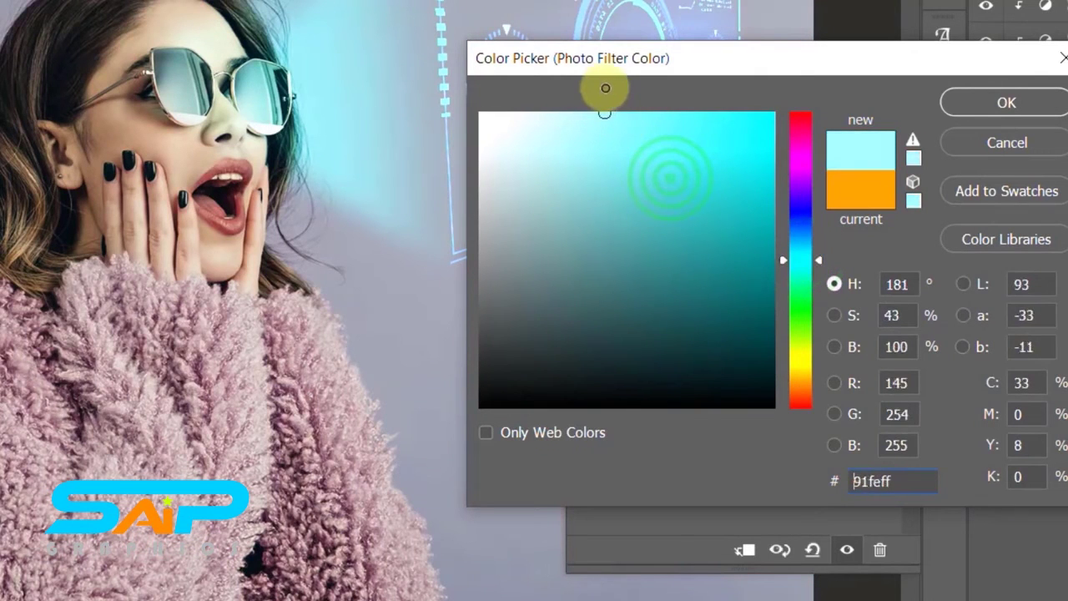
left_click(966, 98)
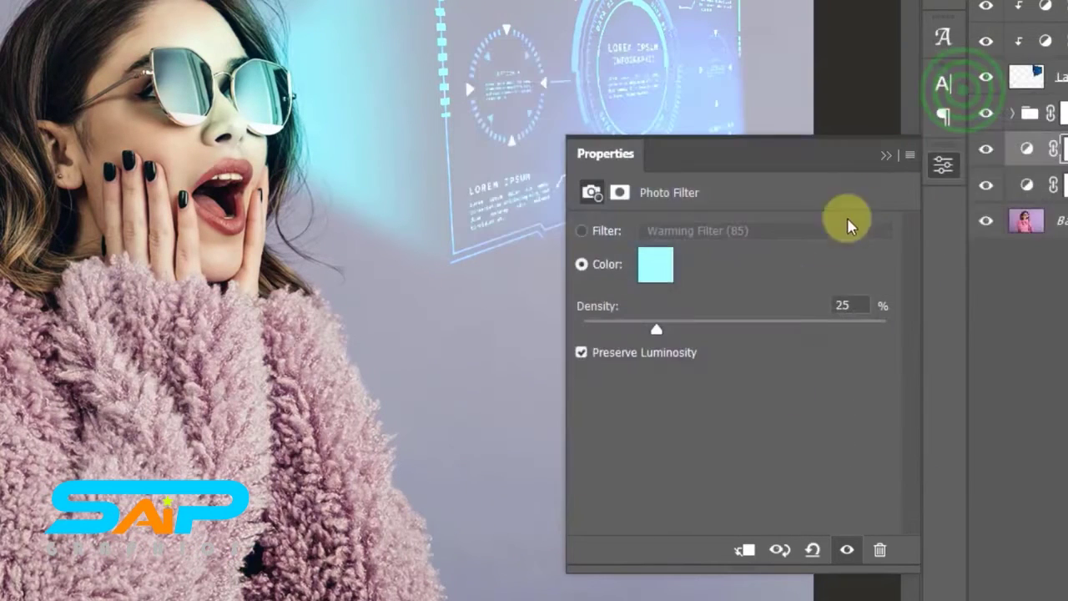
left_click_drag(739, 325, 769, 329)
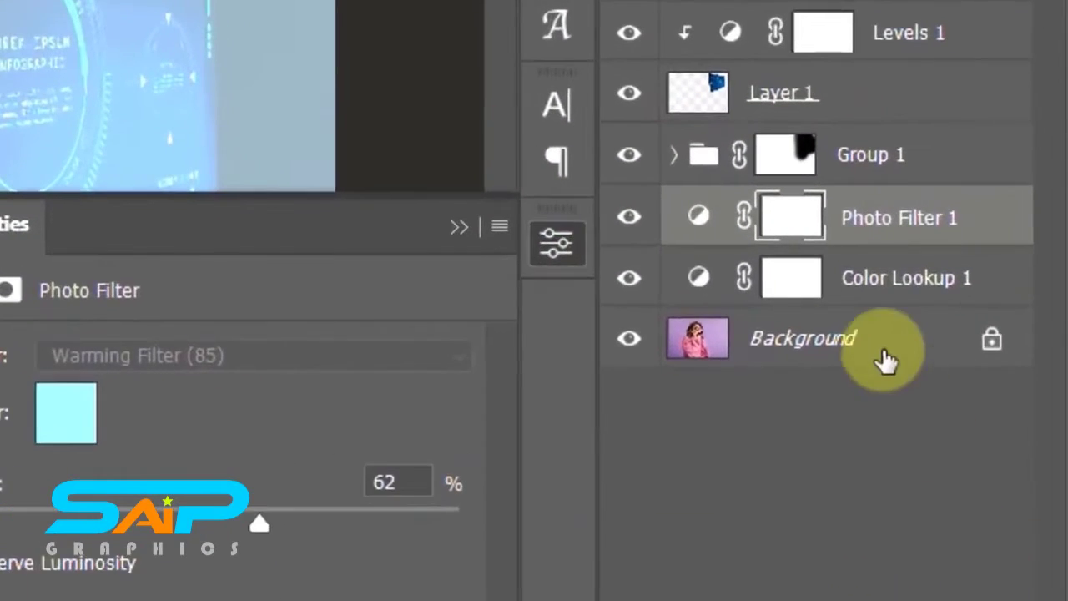
Add a Solid Color fill layer in pale cyan directly above the Background layer.
left_click(1001, 272)
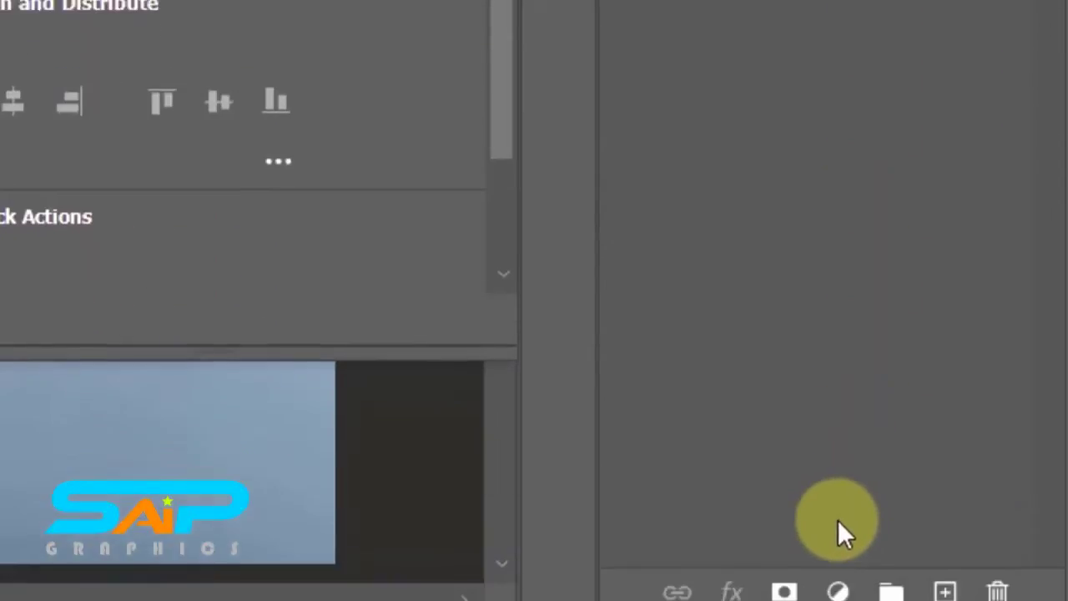
left_click(839, 496)
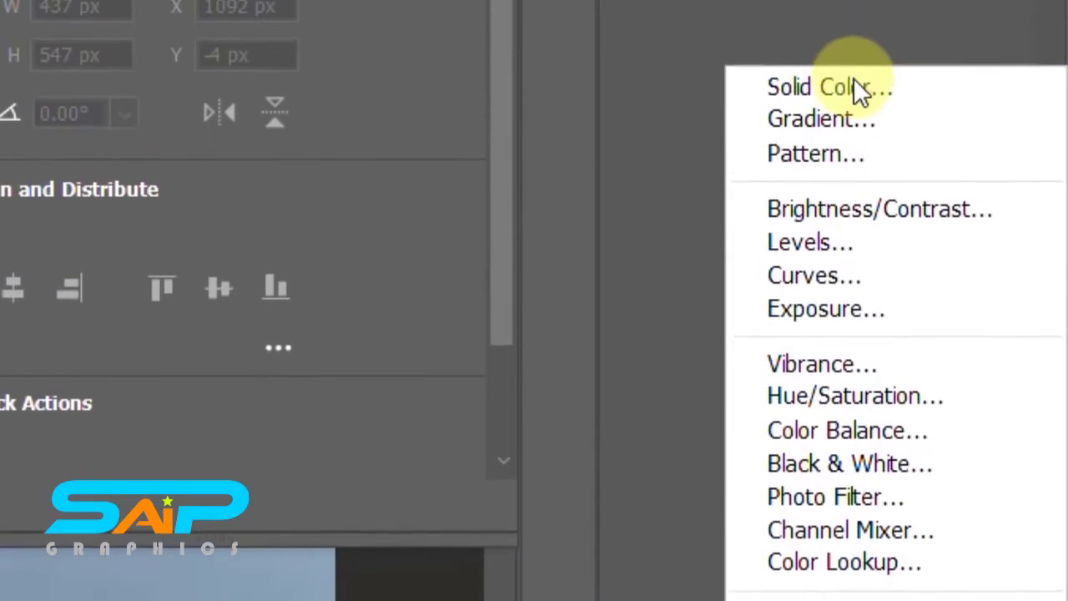
left_click(855, 101)
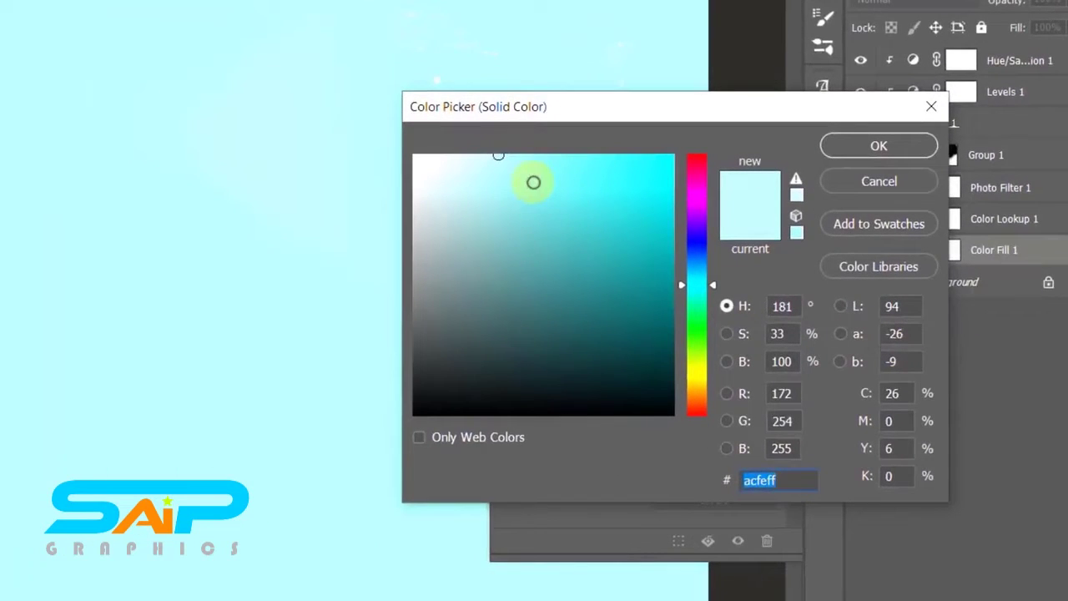
left_click_drag(515, 172, 490, 140)
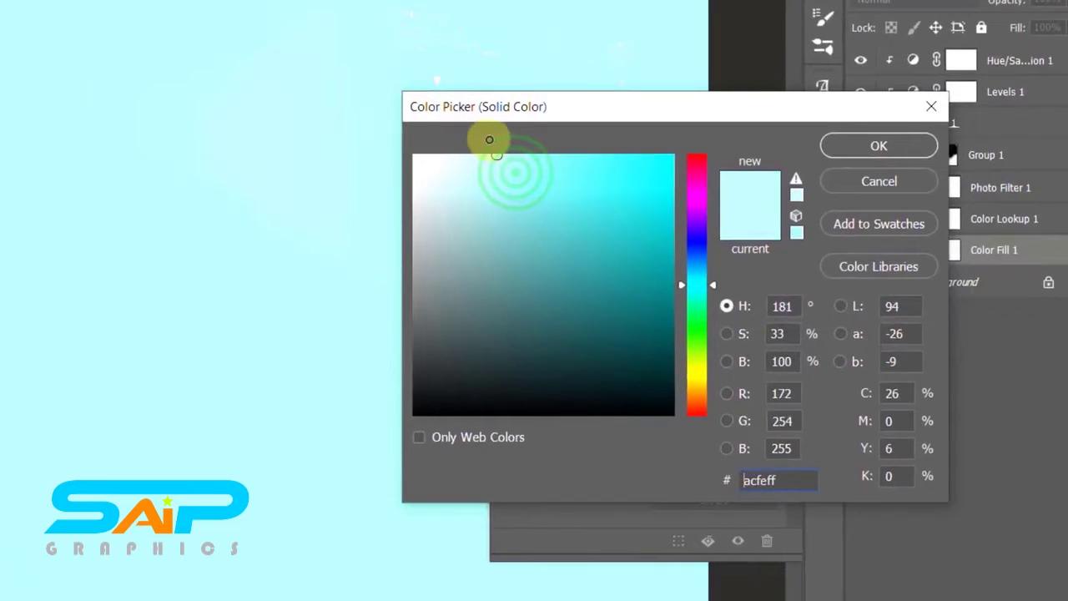
left_click(839, 149)
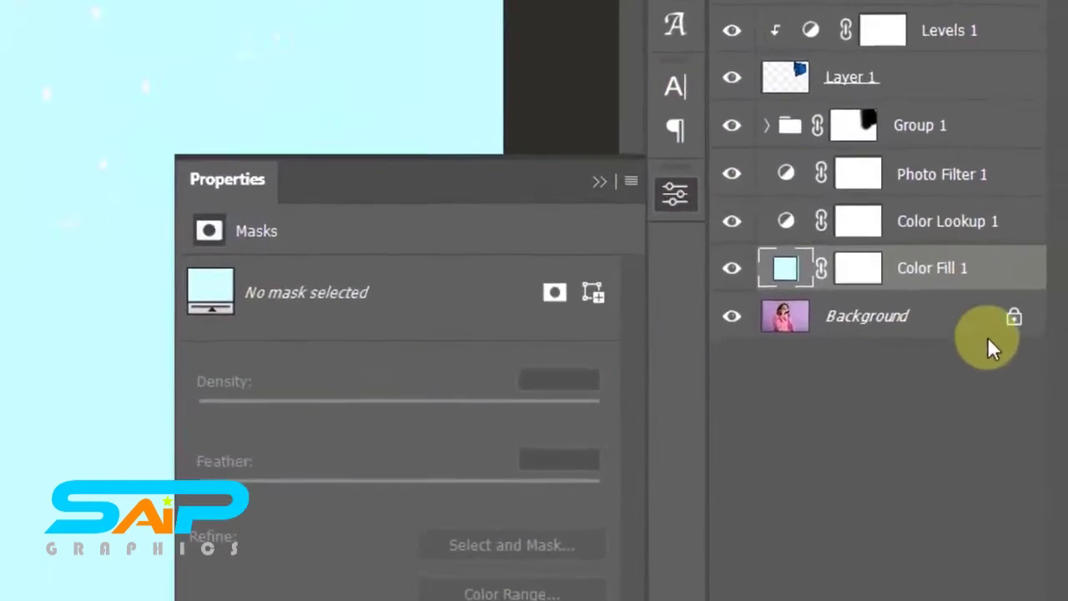
In Color Fill 1's Blending Options, split the Underlying Layer black Blend If slider to about 105 / 202.
right_click(1034, 252)
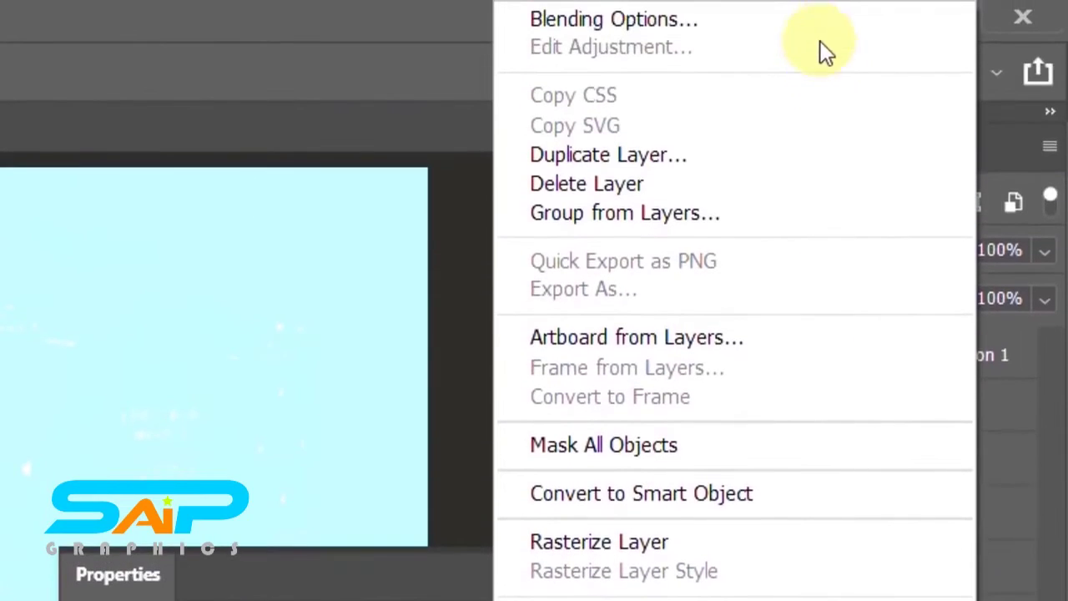
left_click(806, 36)
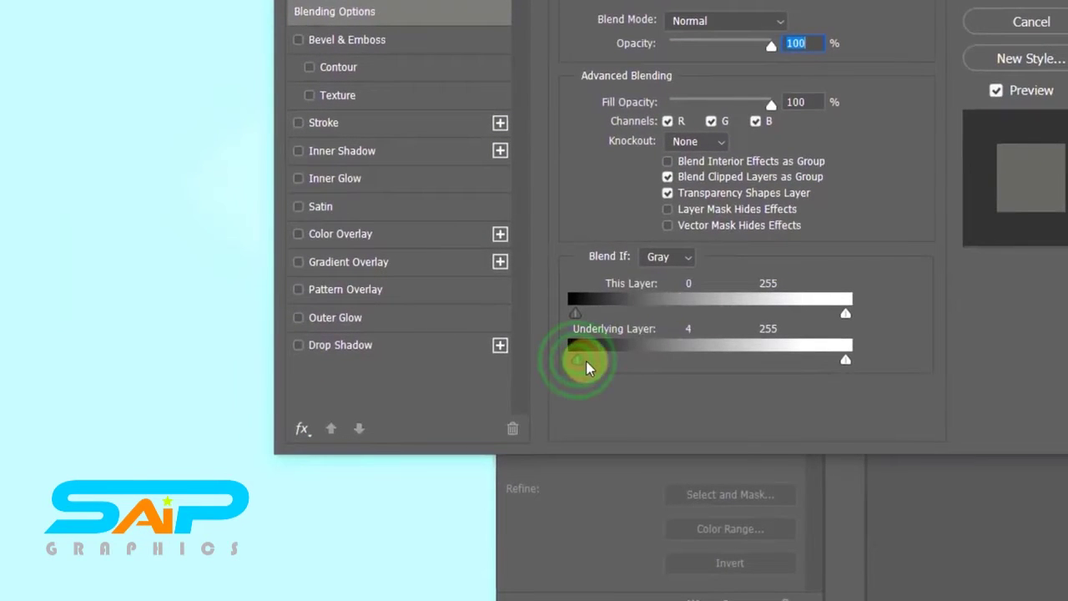
left_click_drag(586, 366, 636, 365)
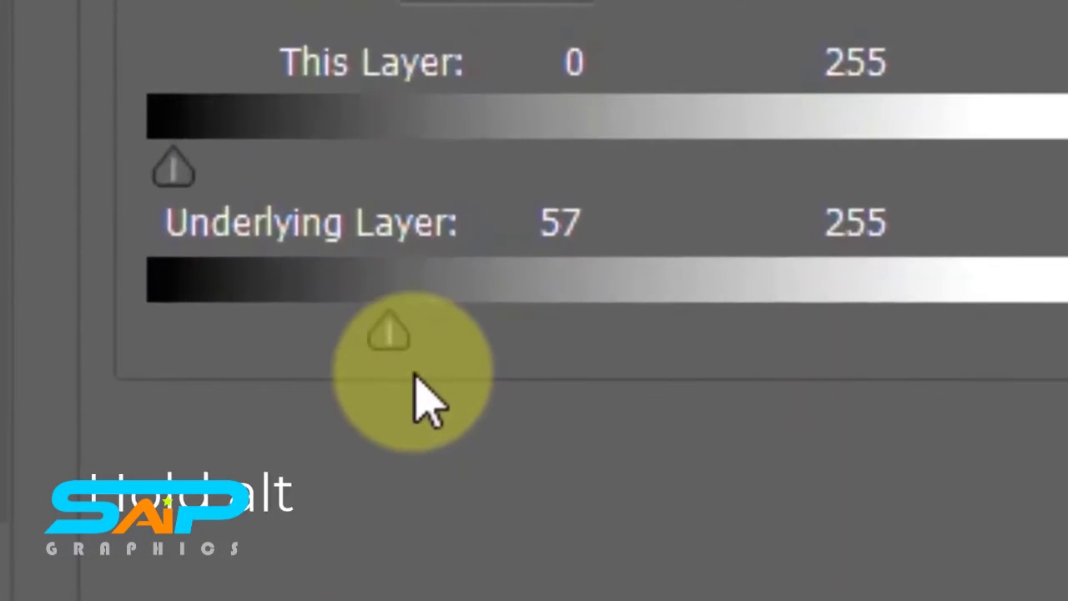
left_click_drag(402, 344, 733, 341)
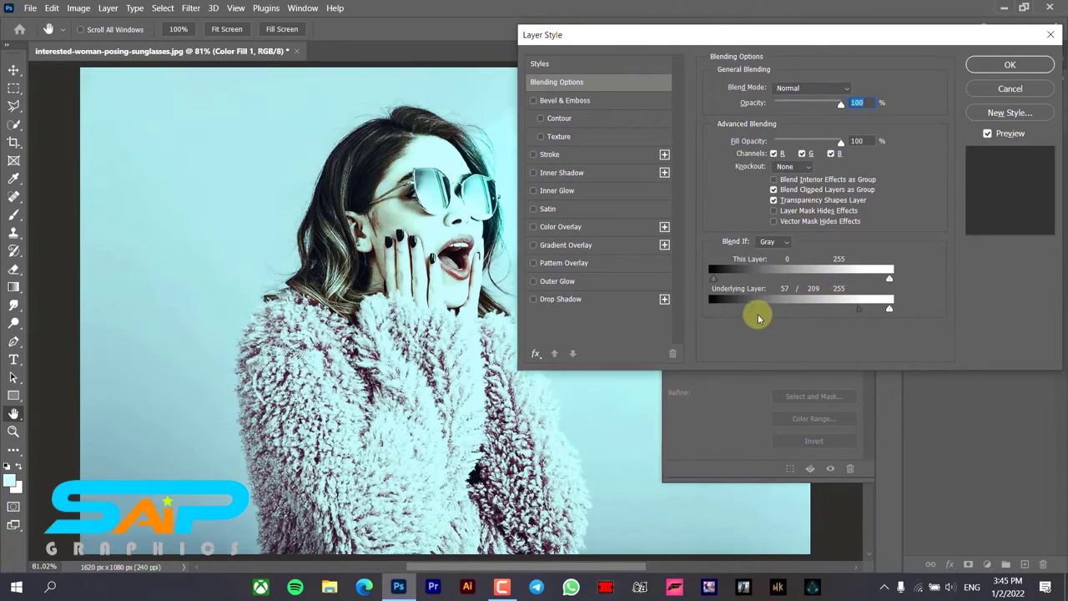
left_click_drag(772, 313, 787, 313)
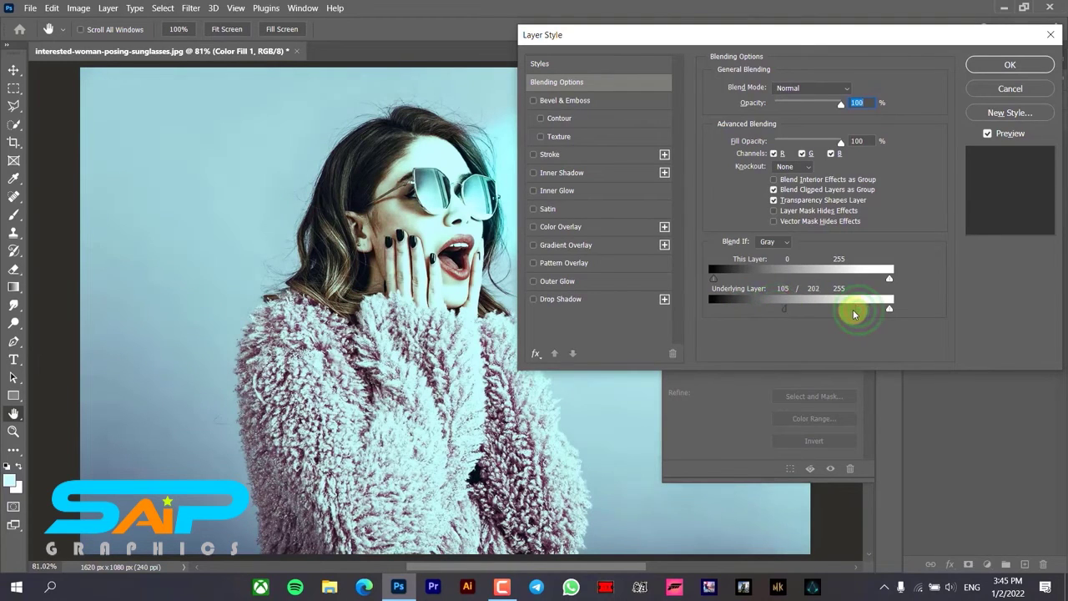
left_click(1011, 67)
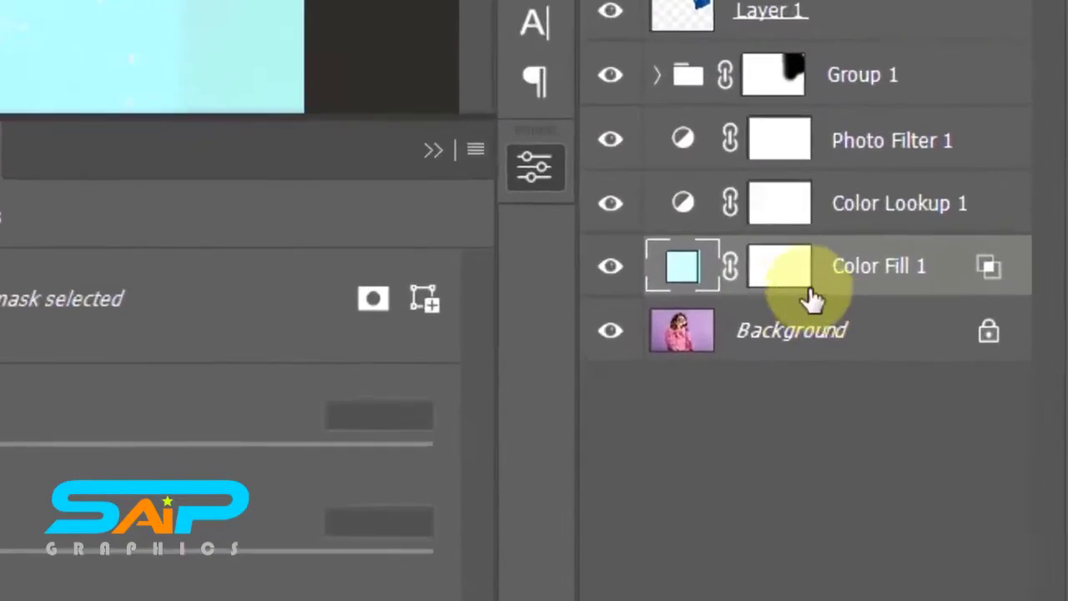
Invert the Color Fill 1 layer mask to black to hide the cyan fill.
left_click(780, 271)
key("ctrl+i")
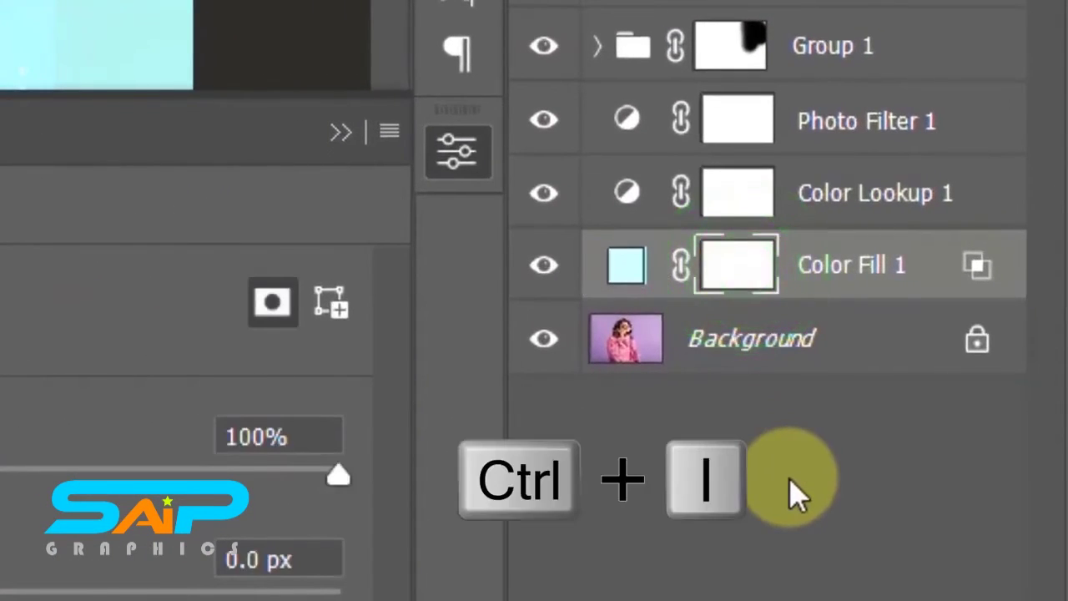
key("ctrl+i")
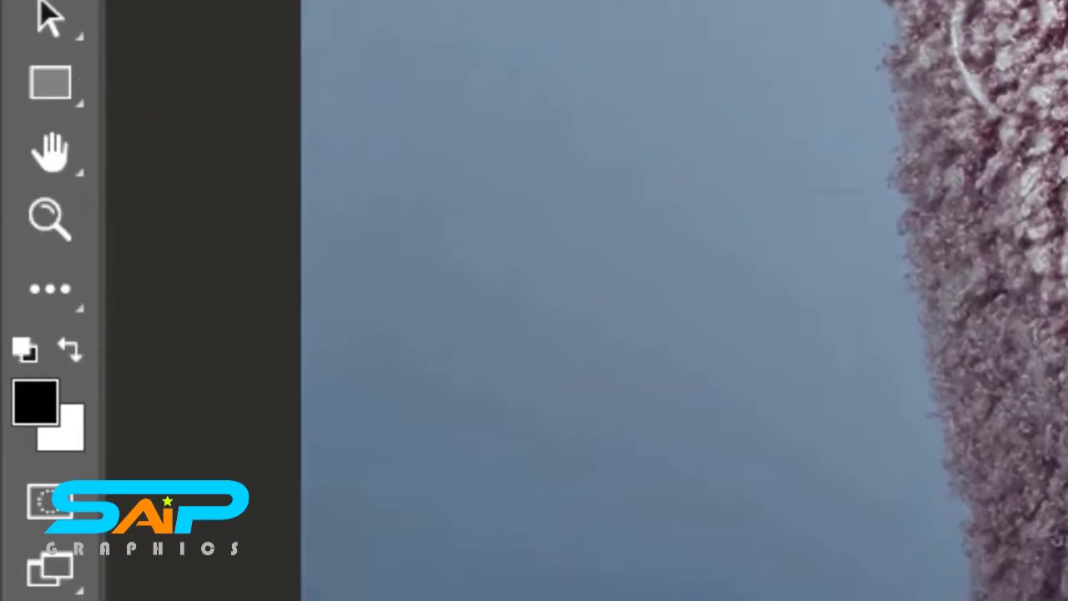
Paint white on the Color Fill 1 mask over the face, hands and coat front with a soft 9% opacity brush, and toggle the layer to compare.
left_click(71, 350)
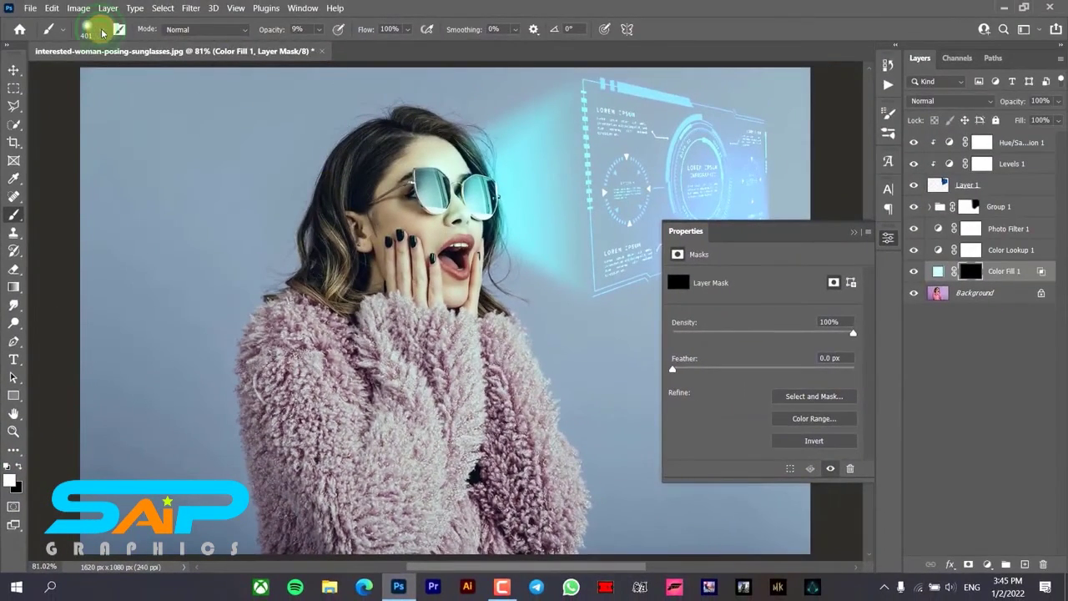
left_click(102, 32)
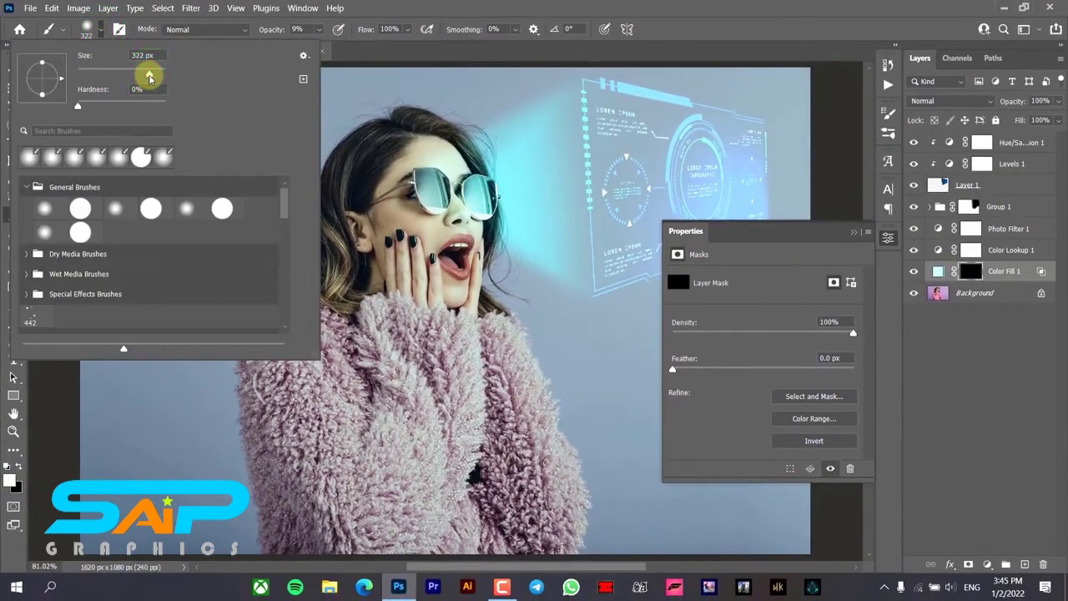
left_click(593, 2)
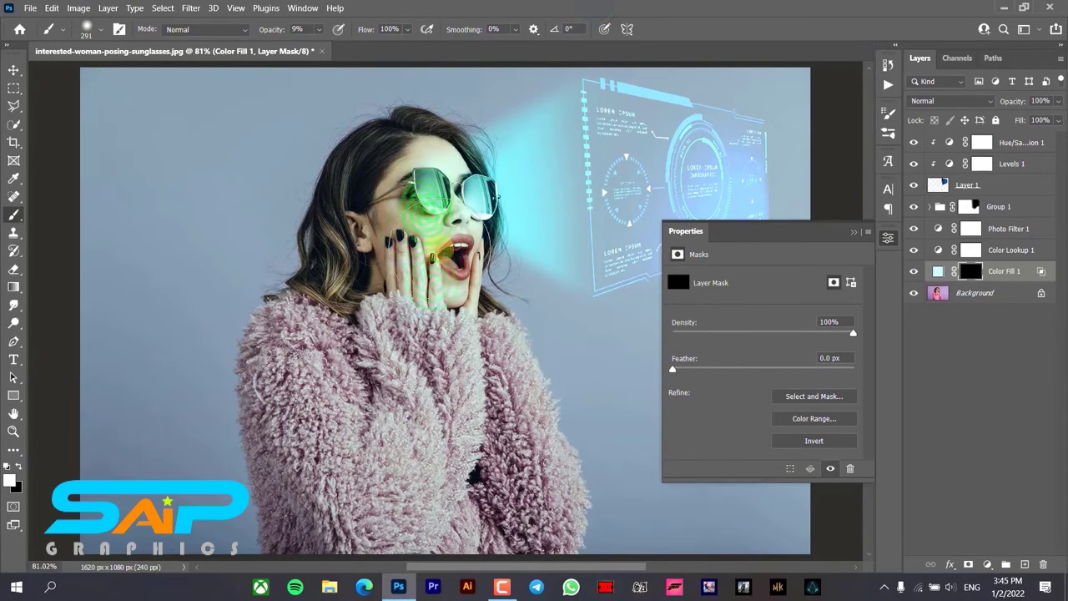
mouse_move(433, 164)
left_mouse_down()
mouse_move(412, 223)
mouse_move(457, 363)
left_mouse_up()
left_click(854, 234)
left_click_drag(456, 309, 458, 340)
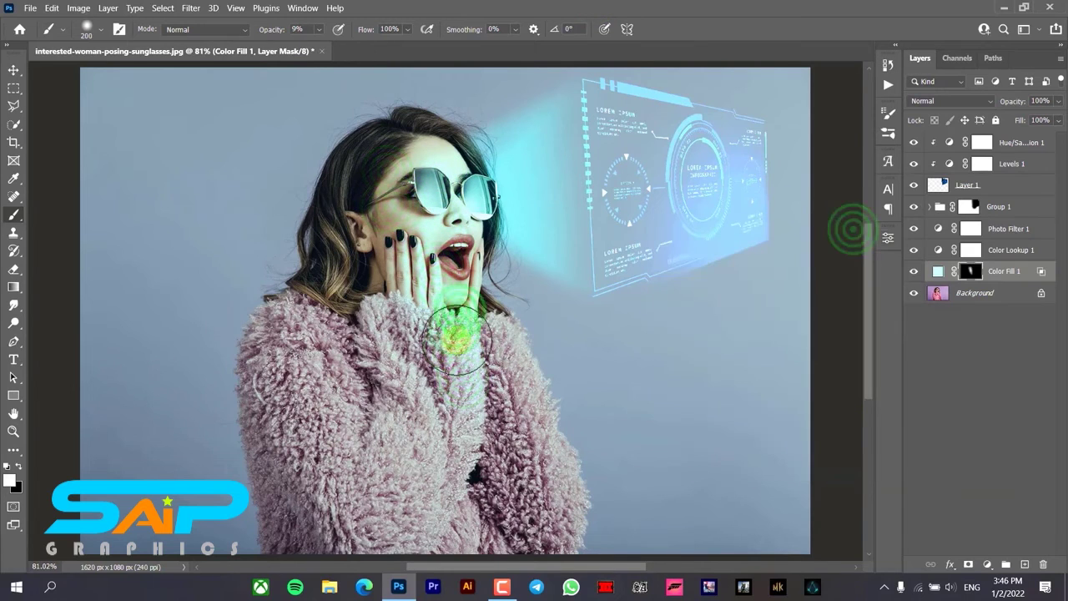
mouse_move(506, 471)
left_mouse_down()
mouse_move(542, 443)
mouse_move(537, 505)
mouse_move(370, 448)
mouse_move(361, 326)
mouse_move(387, 258)
mouse_move(409, 243)
mouse_move(453, 240)
mouse_move(429, 276)
left_mouse_up()
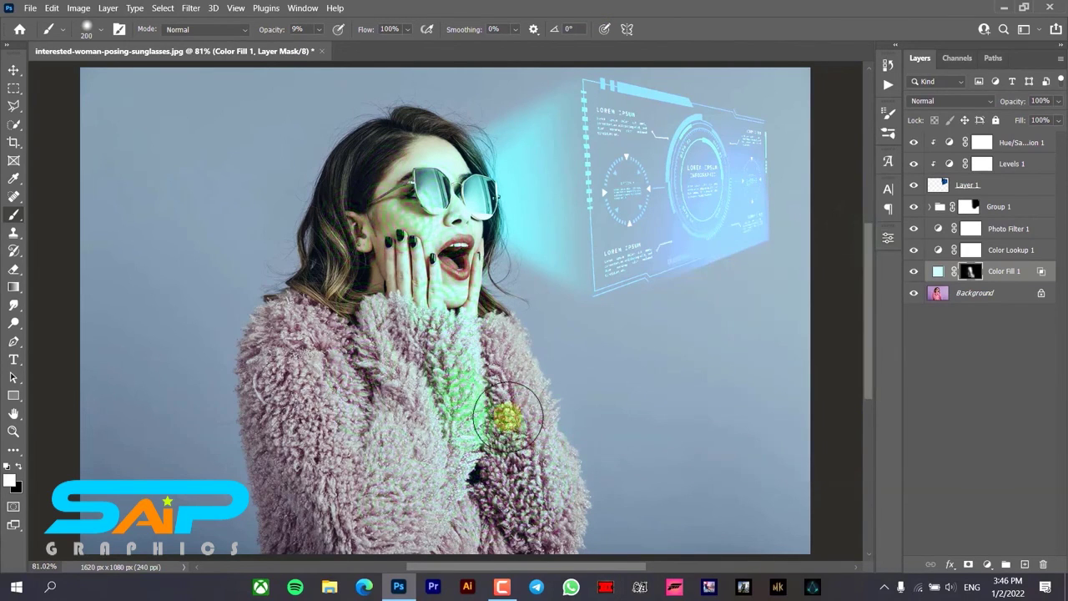
left_click(915, 274)
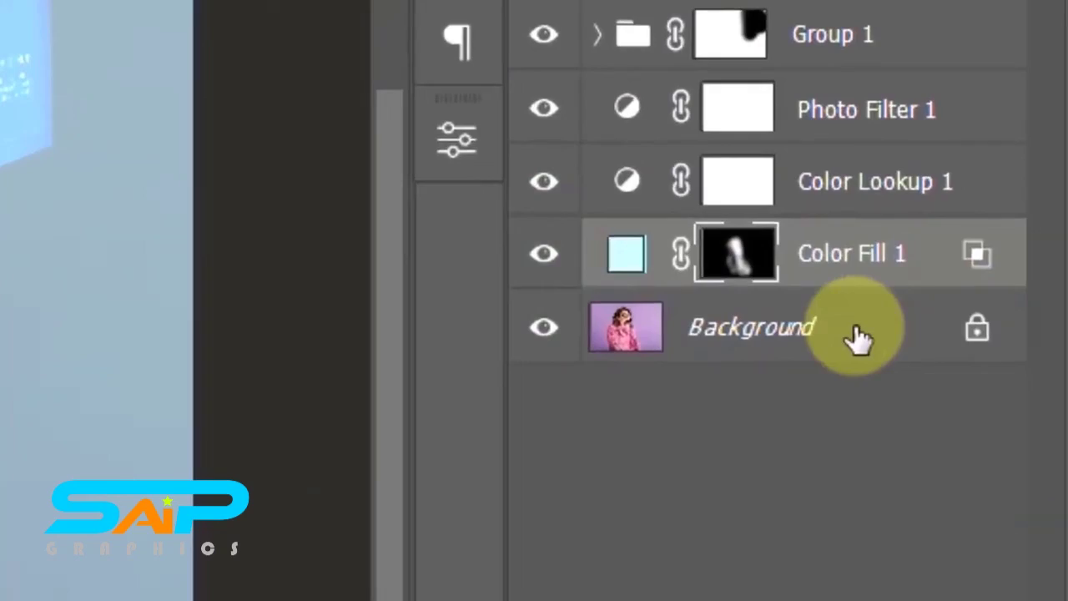
Select the Background layer.
left_click(857, 335)
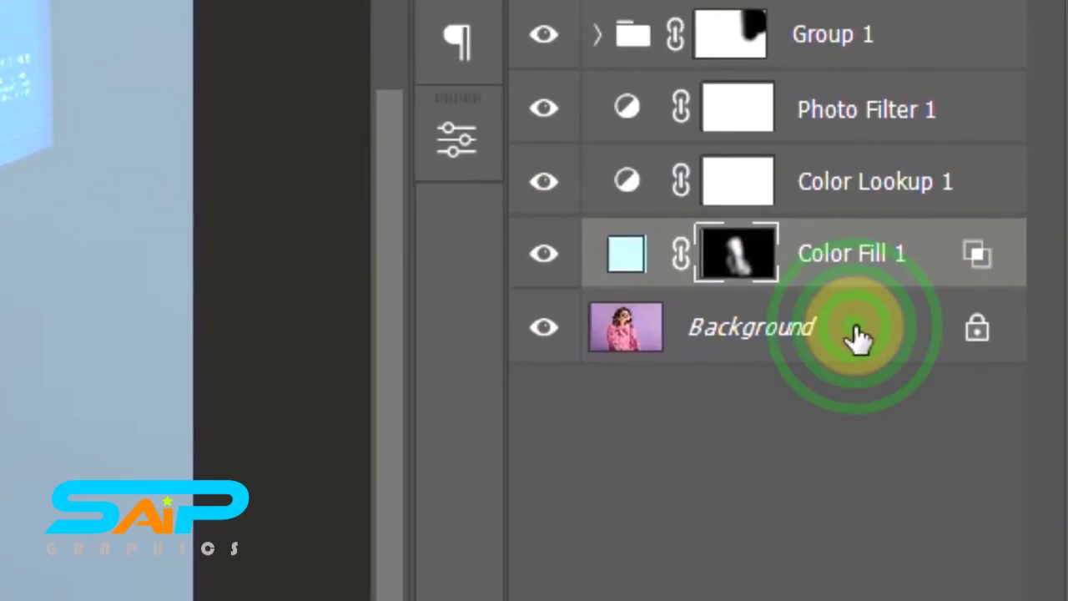